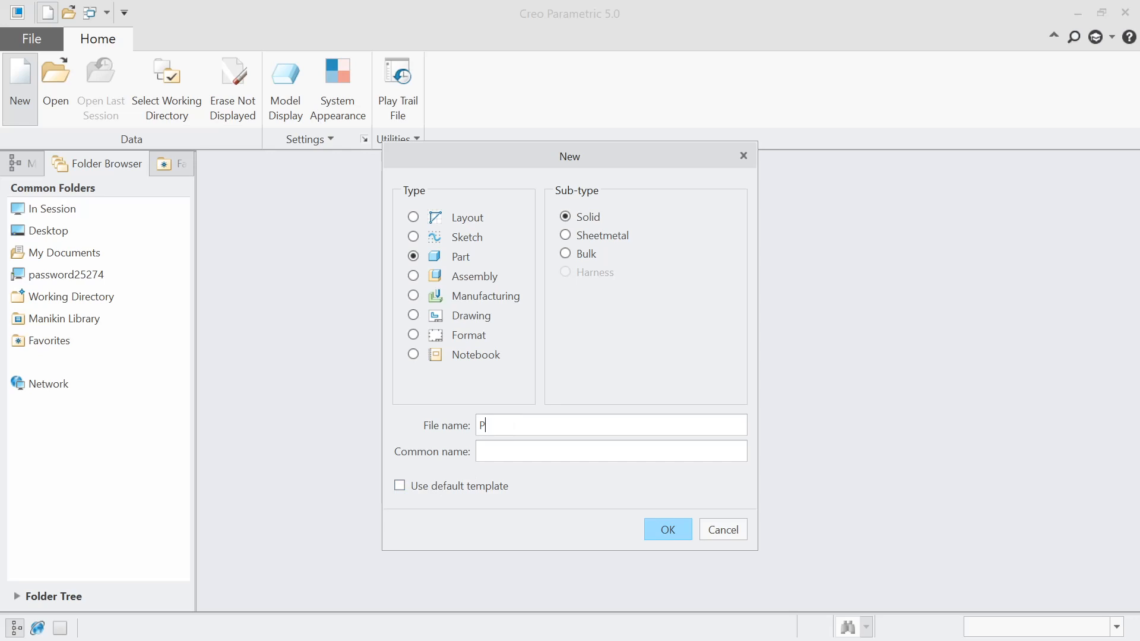
Create a new solid part named P10 using the mmns_part_solid template
click(664, 532)
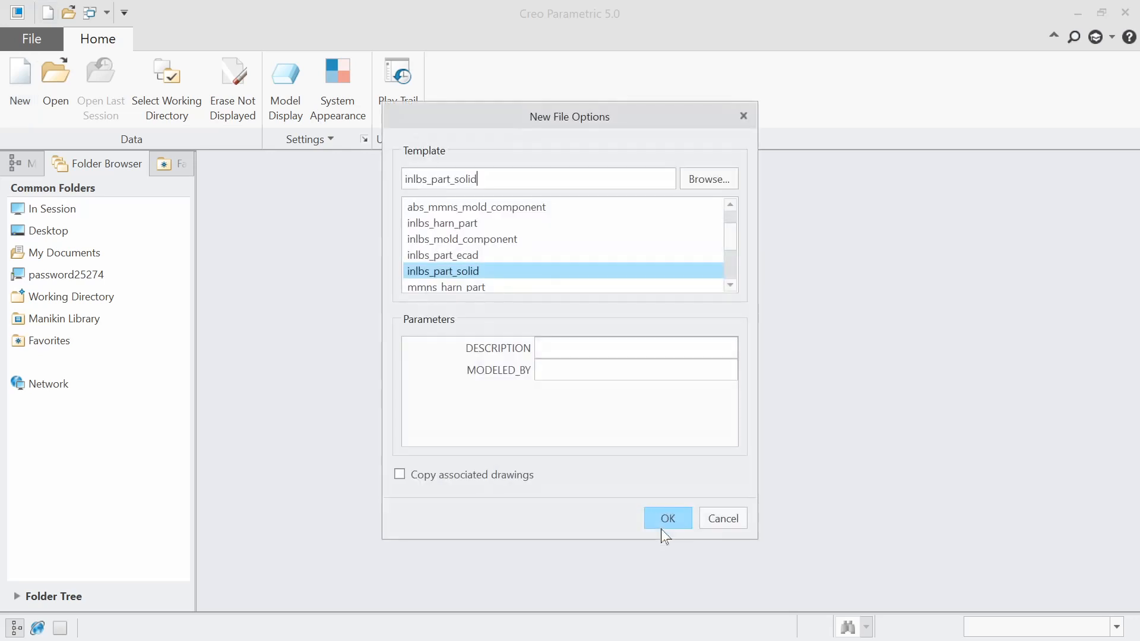
scroll(732, 255, down, 3)
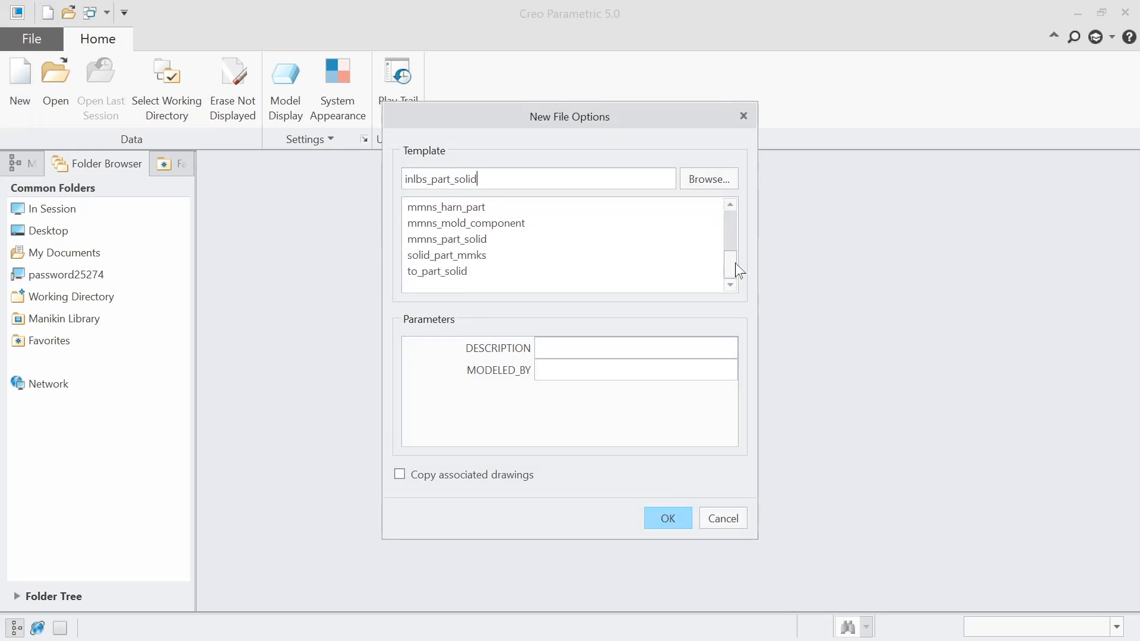
click(428, 242)
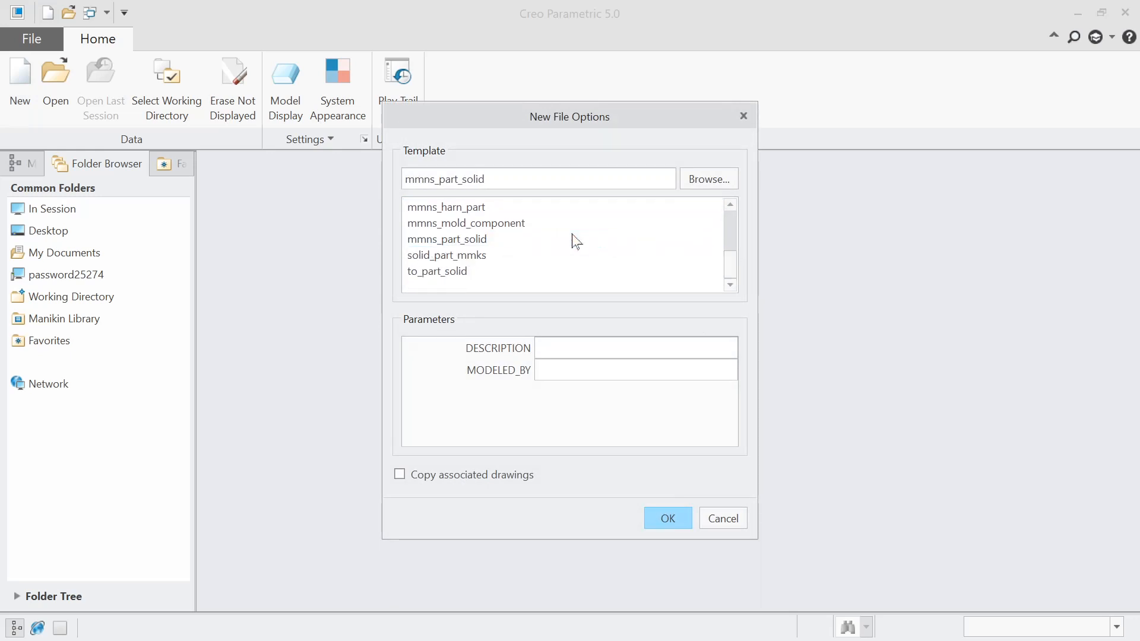
click(666, 519)
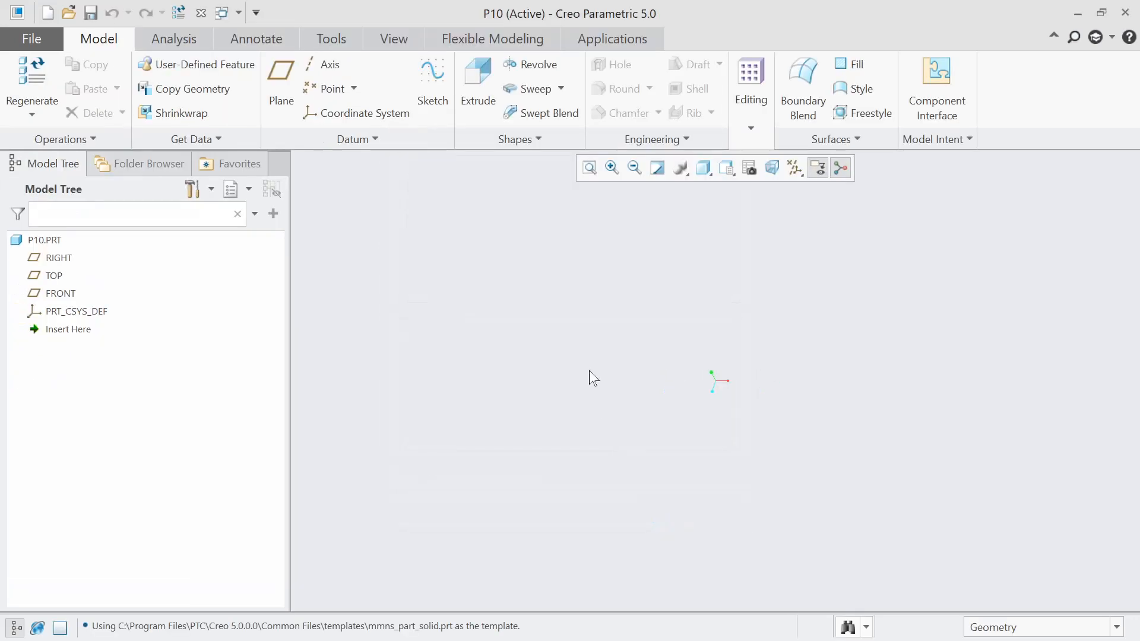
Start a sketch on the FRONT datum plane with RIGHT as the orientation reference, viewed flat with a larger drawing area
click(435, 95)
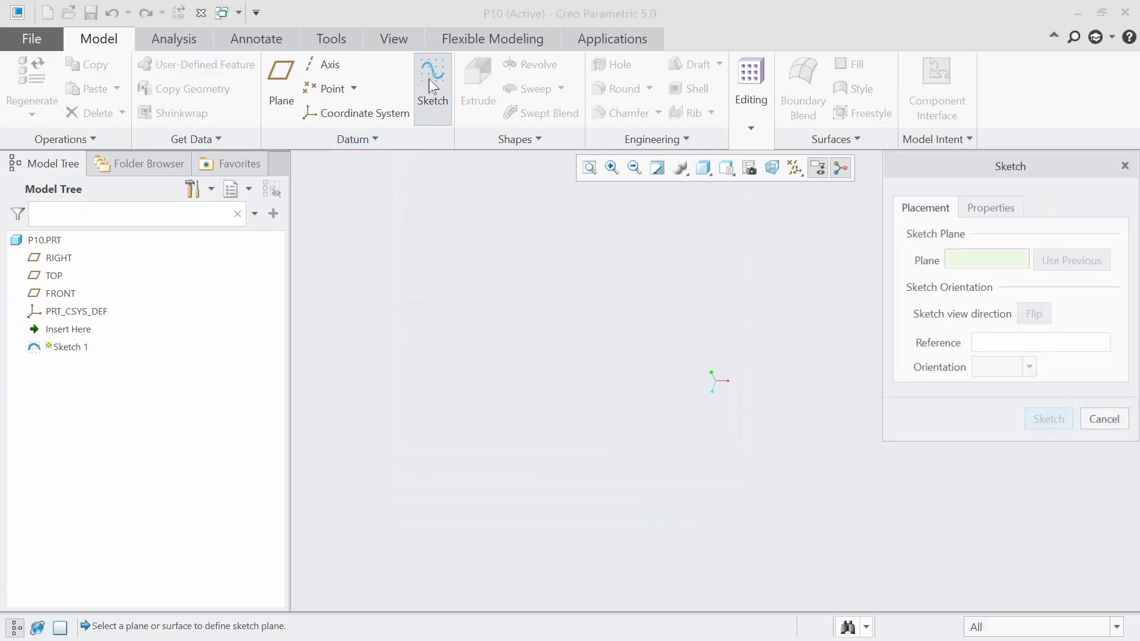
click(36, 294)
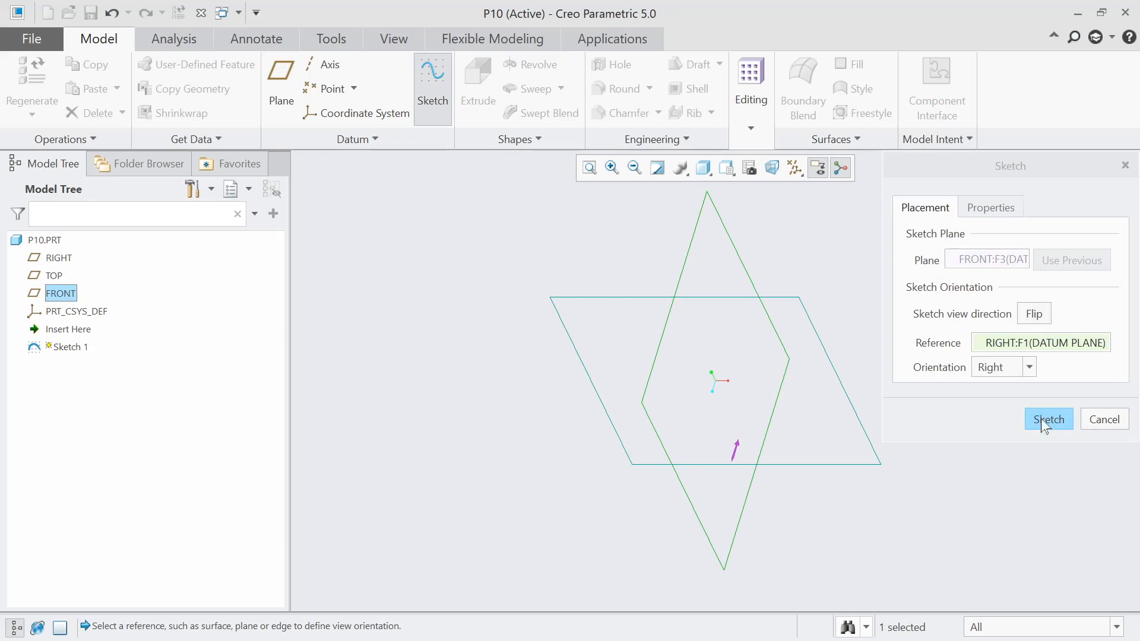
click(1046, 420)
click(749, 168)
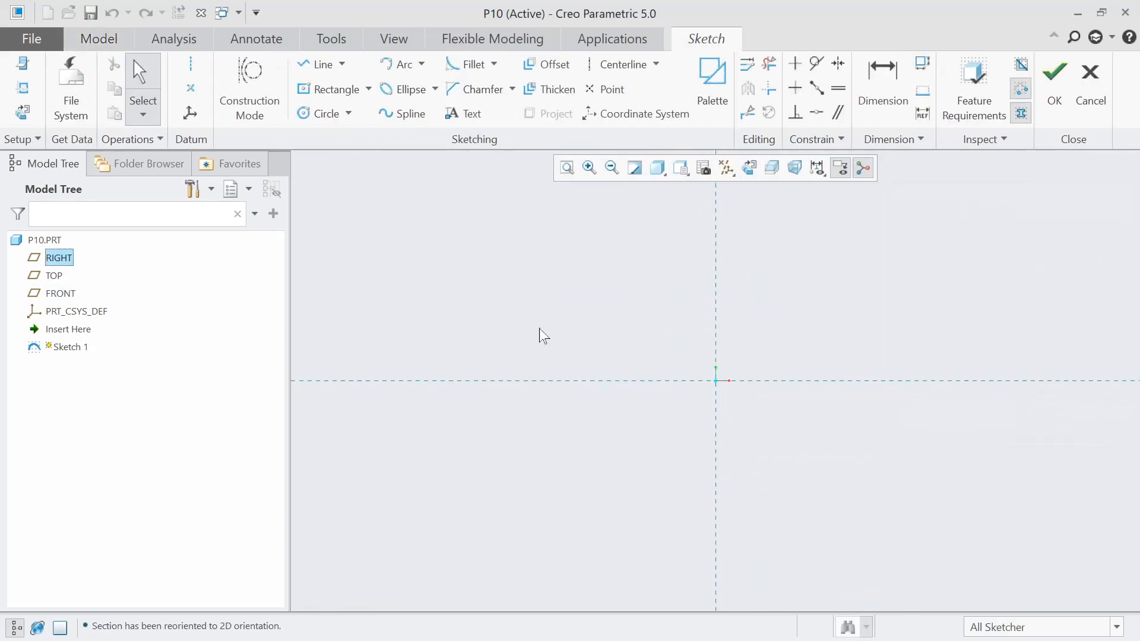
drag(290, 340, 183, 346)
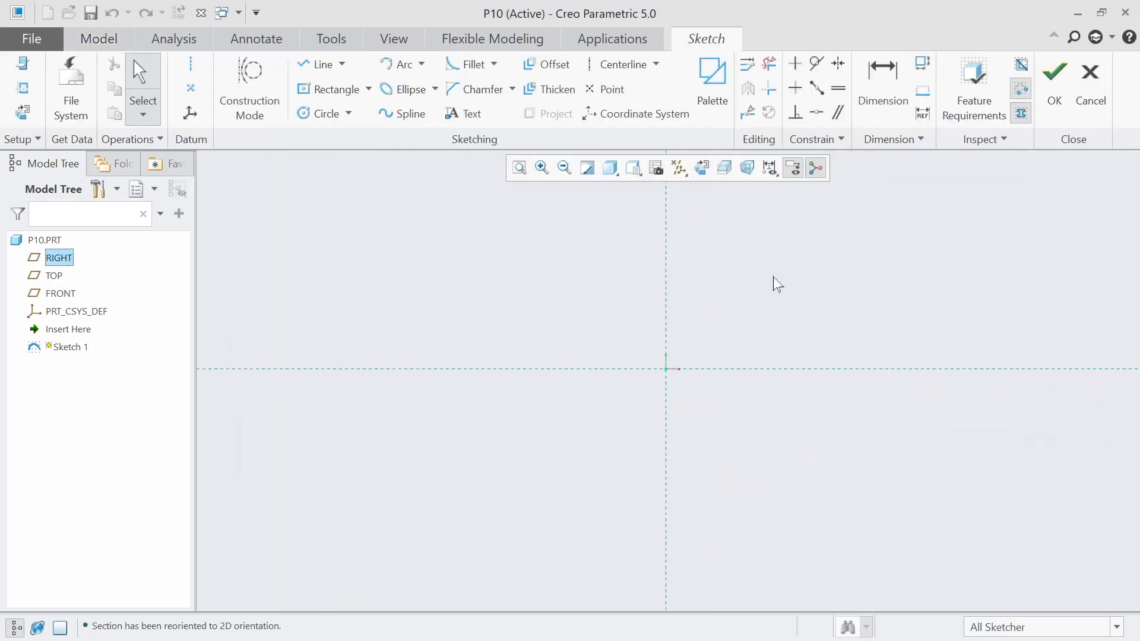
Sketch a vertical line about 193 mm long on the vertical reference, with a tangent quarter arc of about 66 mm radius at its upper end
click(325, 67)
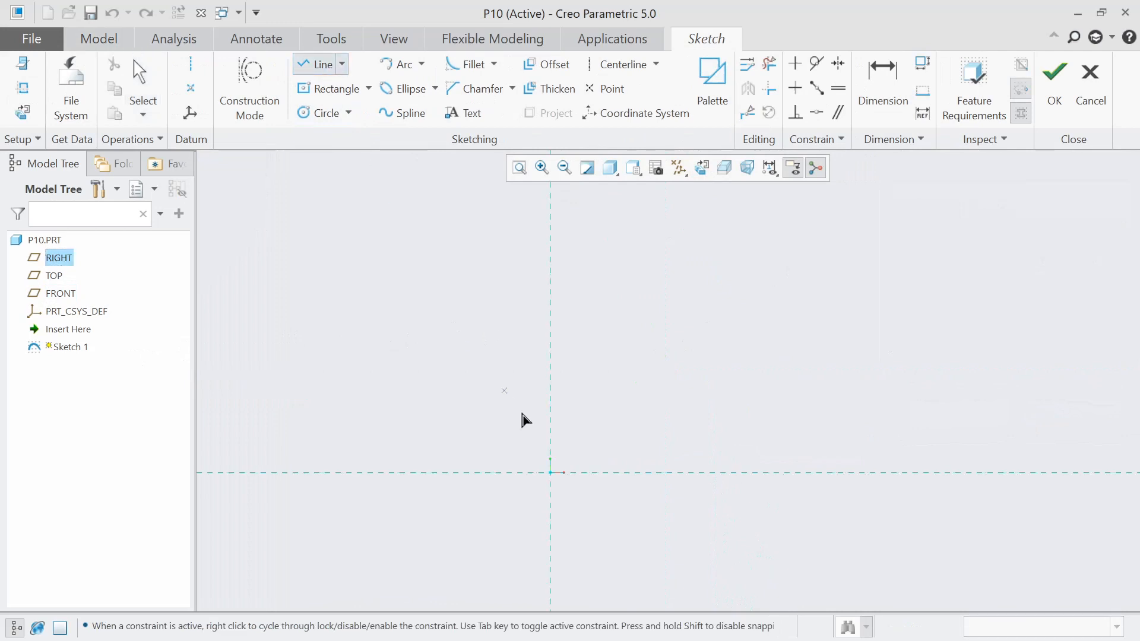
click(550, 436)
click(549, 260)
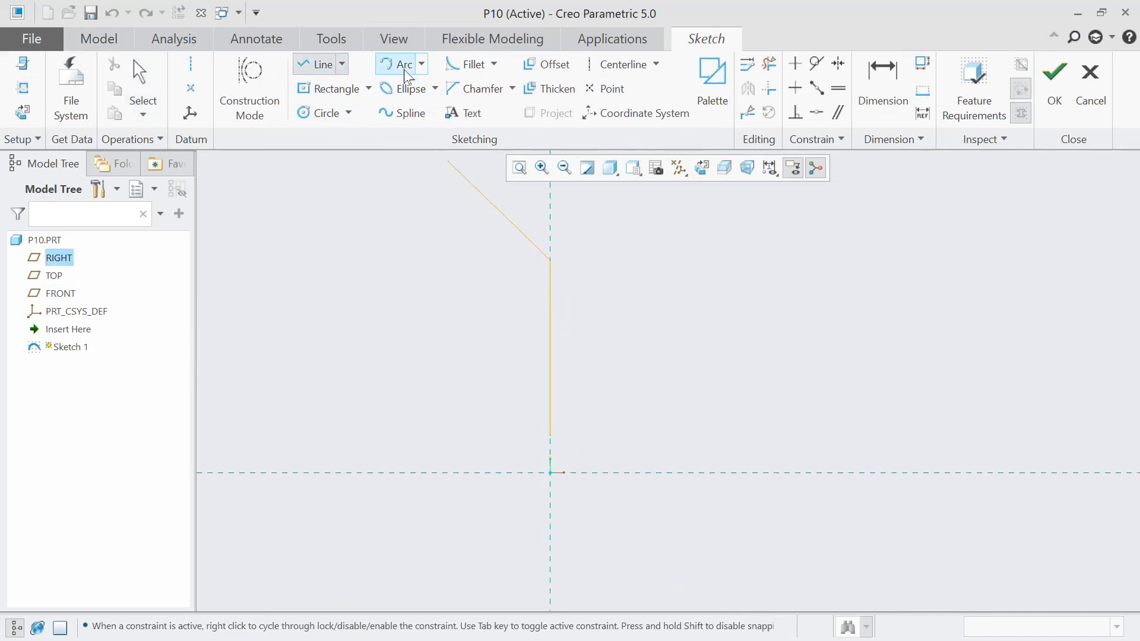
click(399, 64)
click(551, 261)
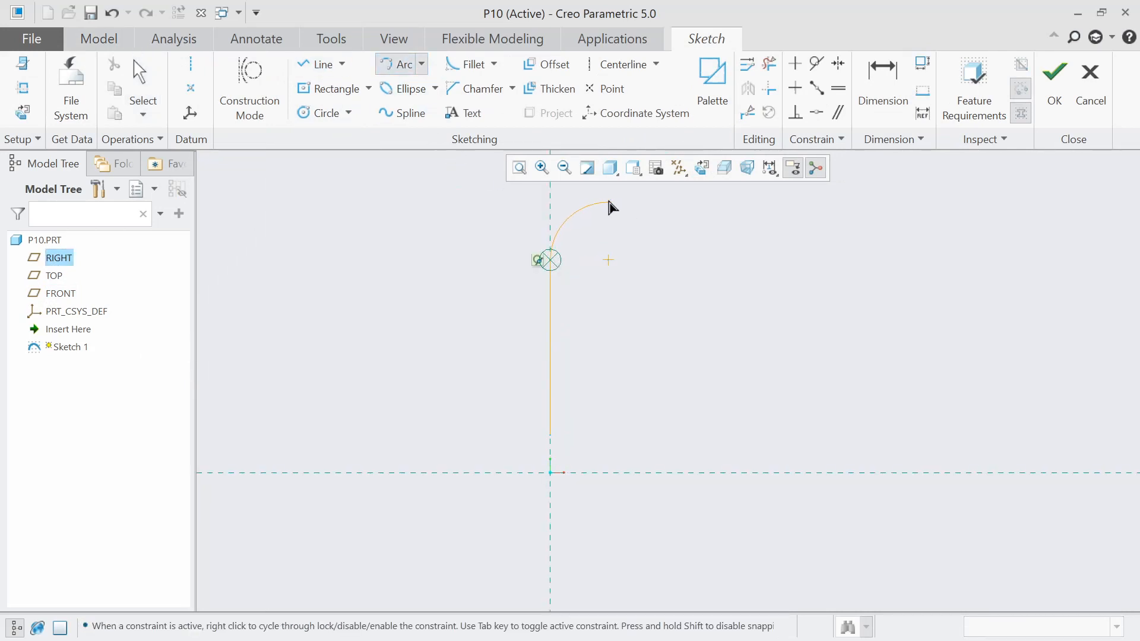
scroll(613, 207, down, 3)
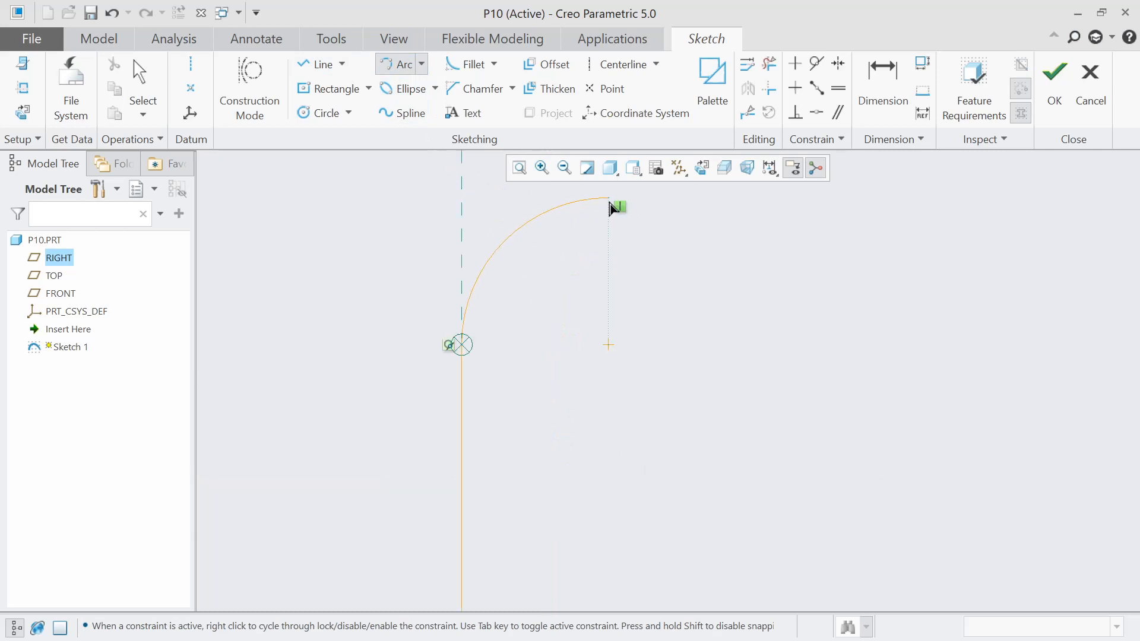
click(611, 200)
Sketch a horizontal line about 46 mm long from the arc's free end, away from the vertical reference
click(316, 65)
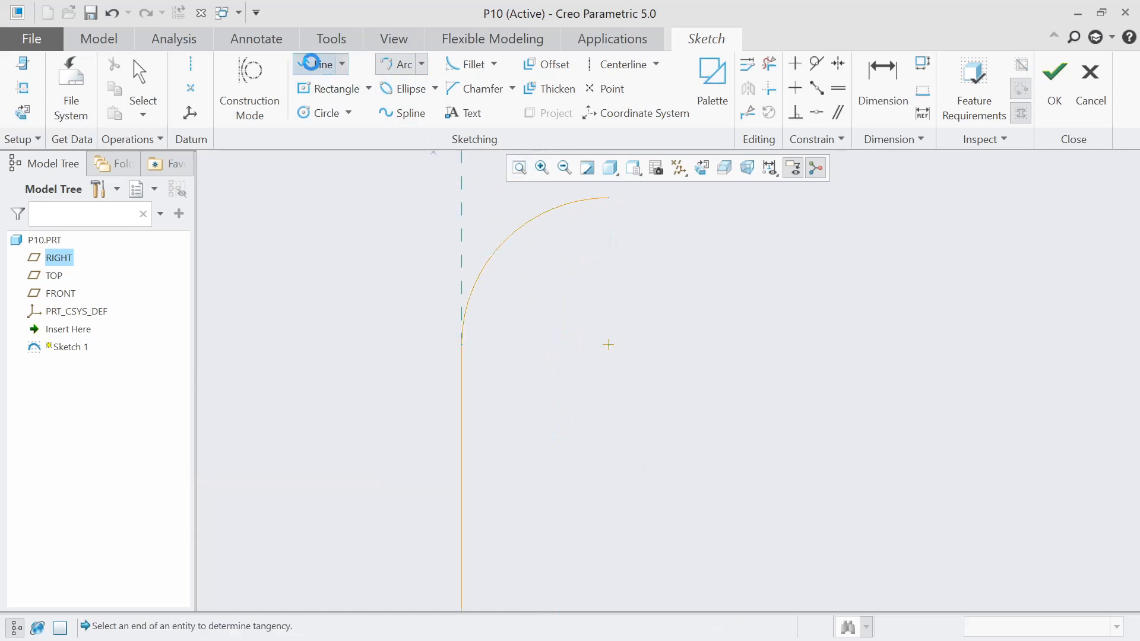
click(609, 199)
click(708, 210)
scroll(687, 351, up, 3)
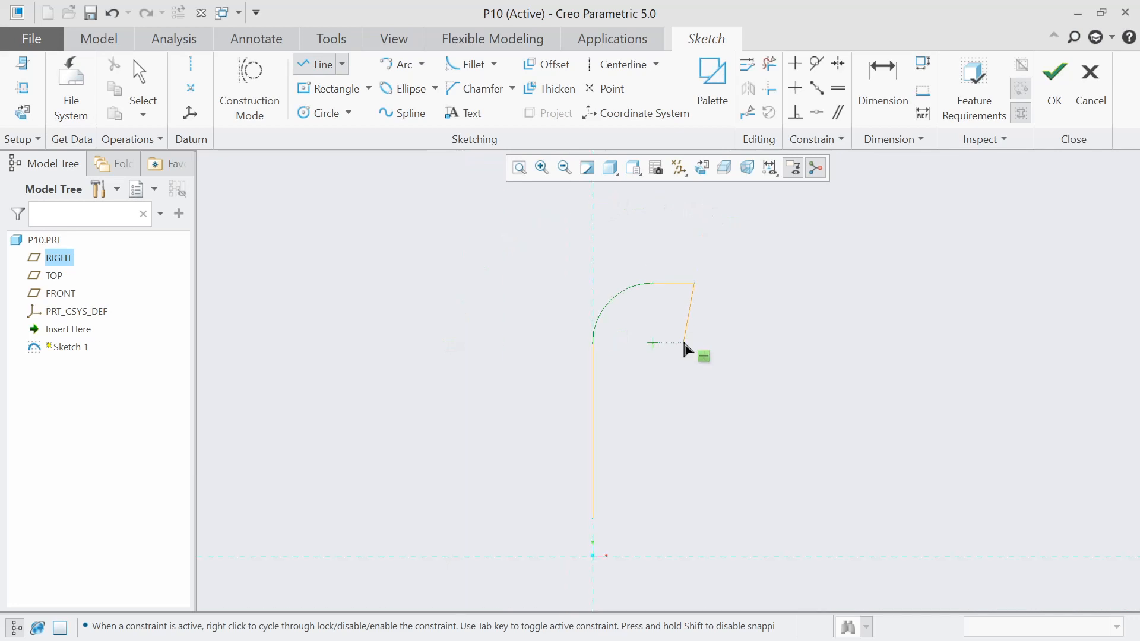
middle_click(689, 365)
Dimension the gap between the vertical line's lower end and the horizontal reference as 10 mm
click(882, 83)
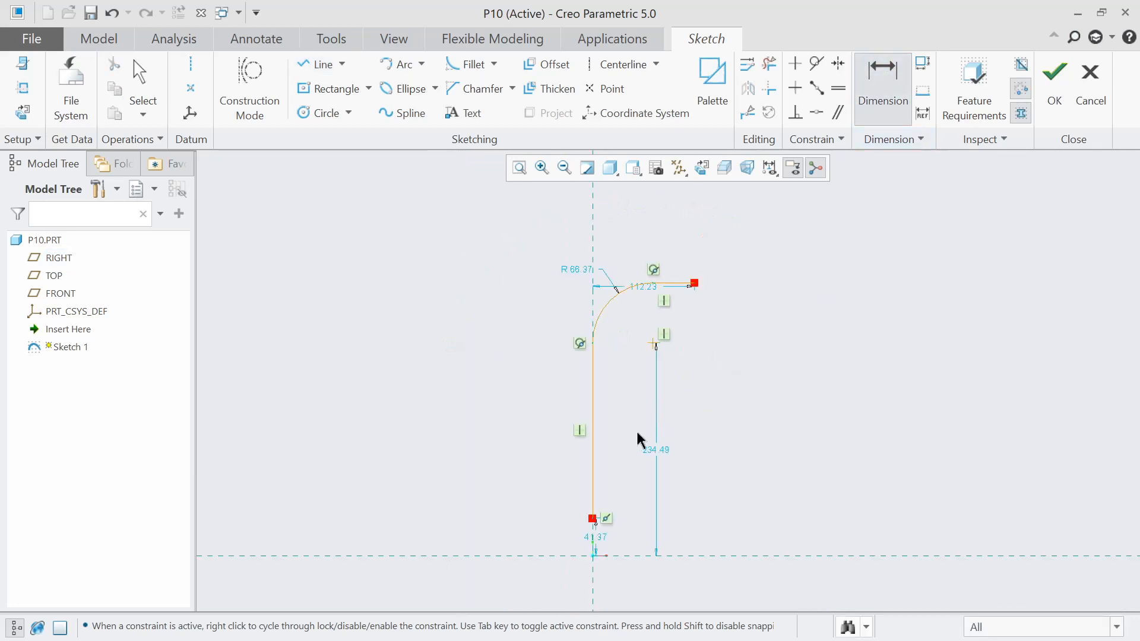
scroll(629, 479, down, 2)
middle_click(582, 556)
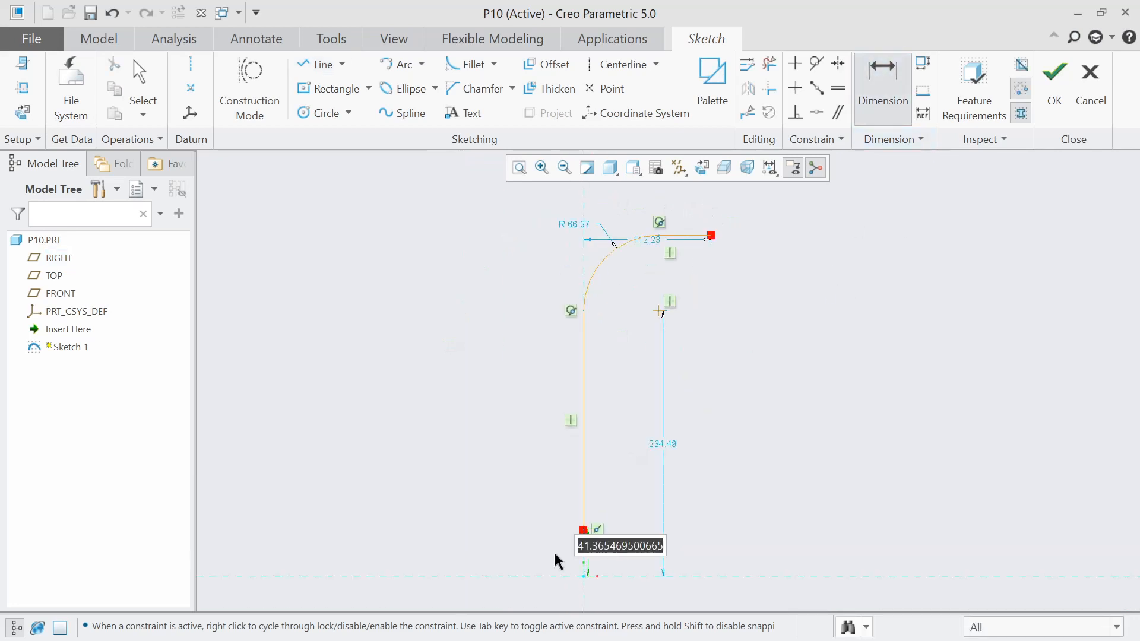
text(10)
key(Return)
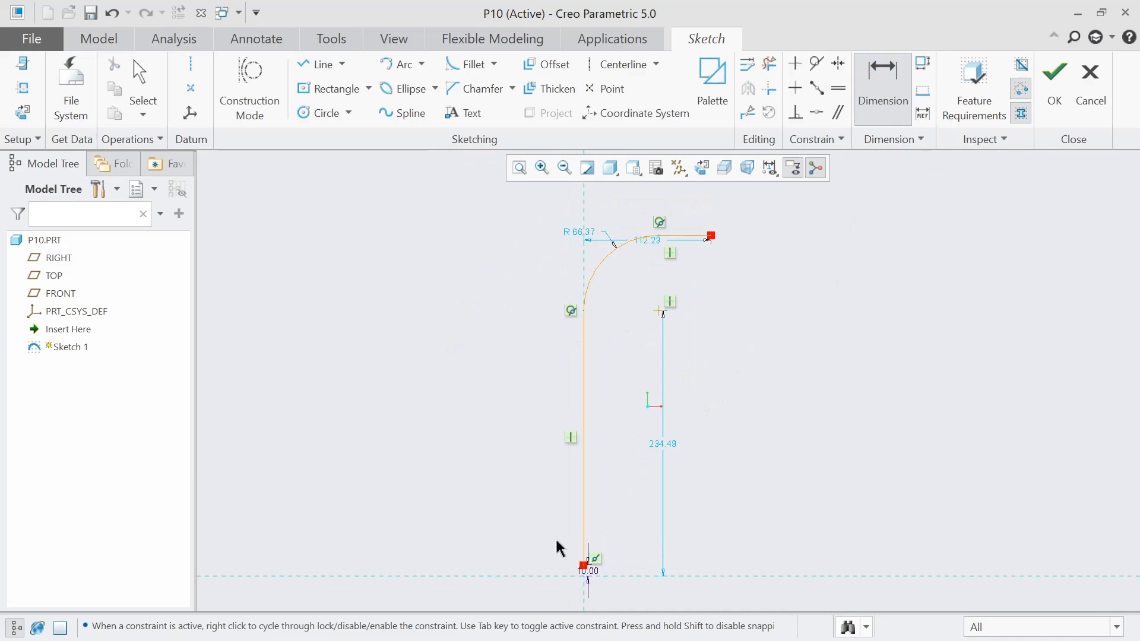
Consult the elbow drawing in Photos and dimension the upper horizontal line's length as 25 mm in Creo Parametric
key(alt+Tab)
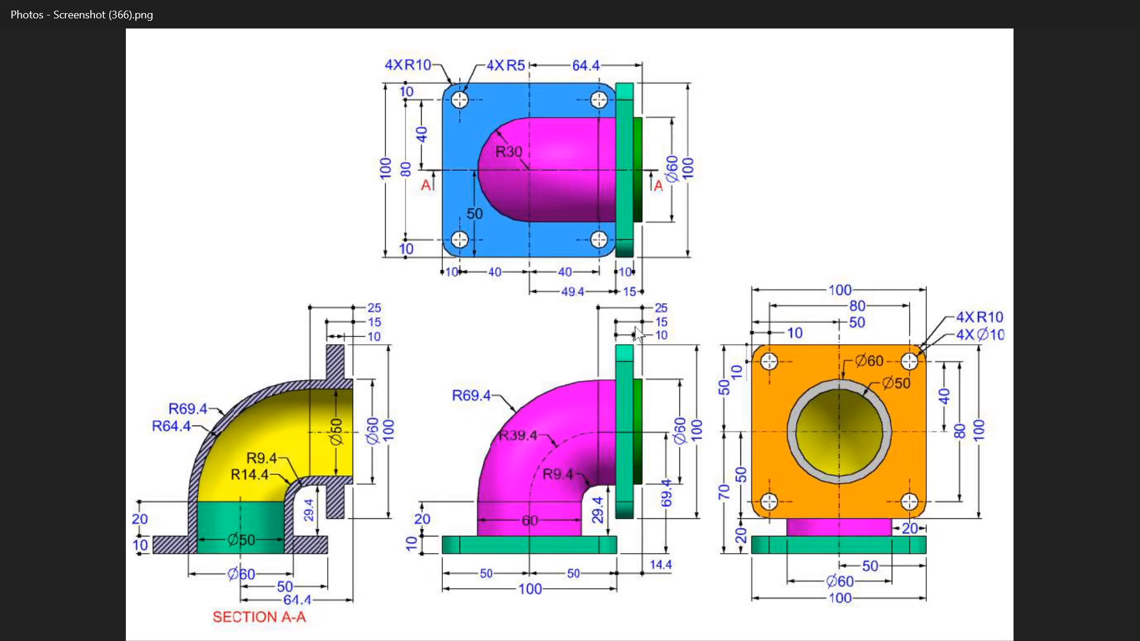
key(alt+Tab)
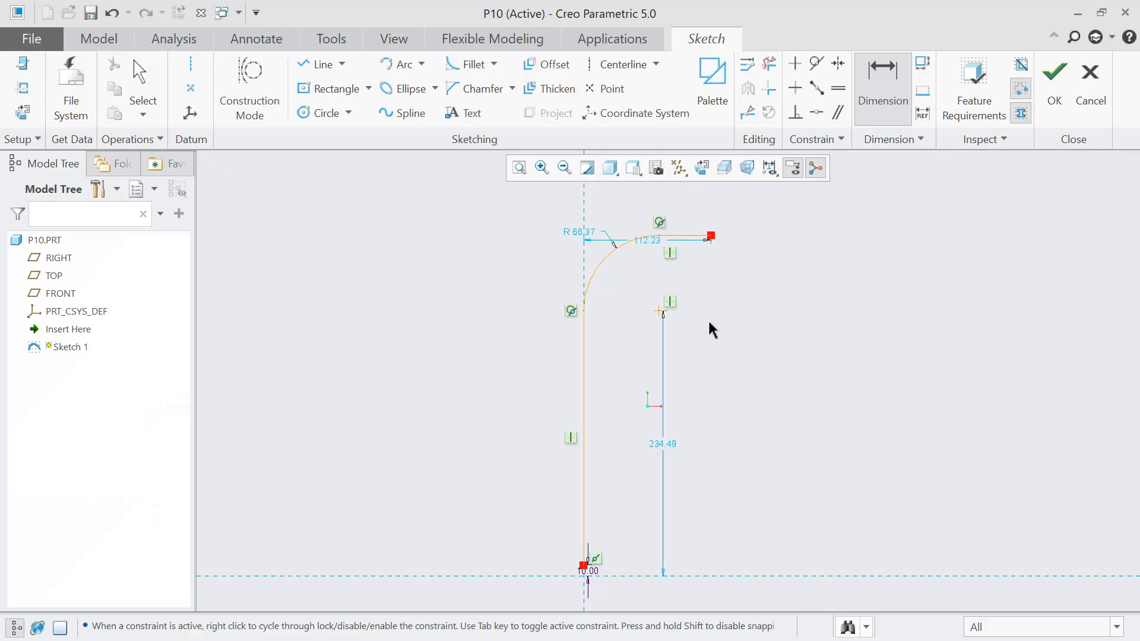
scroll(710, 319, up, 2)
scroll(674, 246, down, 4)
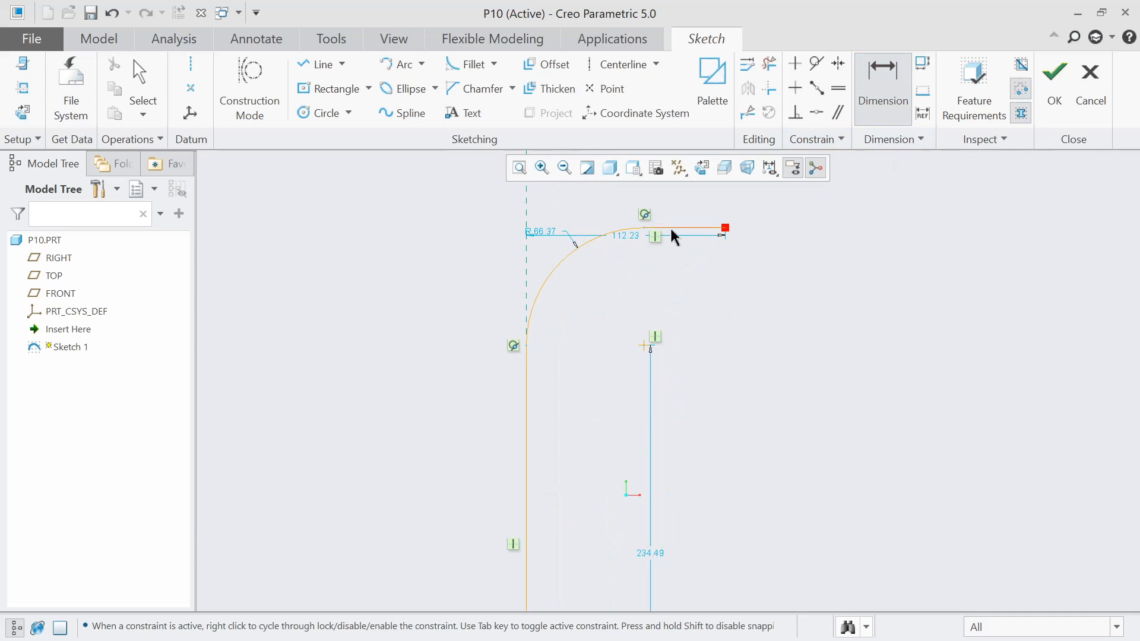
middle_click(673, 276)
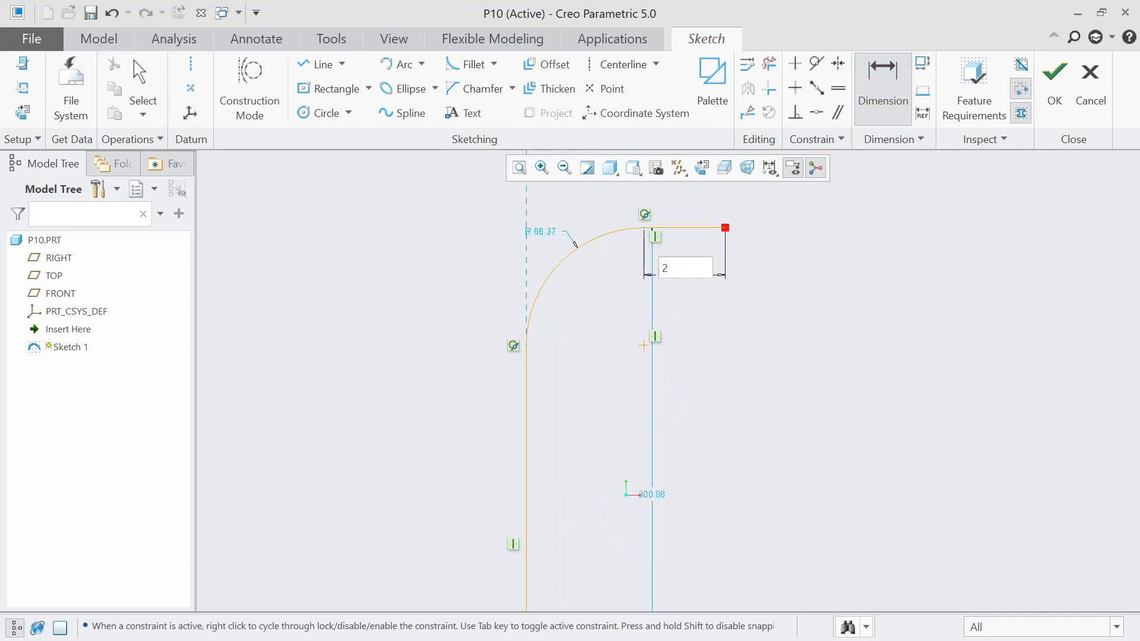
Set the radius of the path's arc to 39.4 mm
double_click(545, 229)
text(39.)
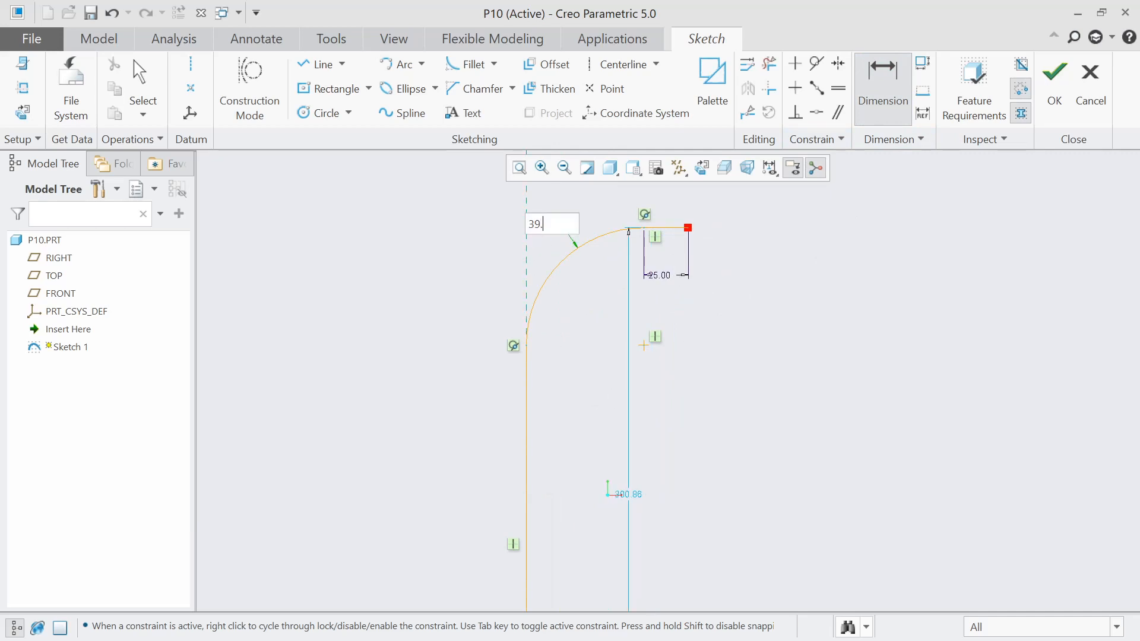
text(4)
key(Return)
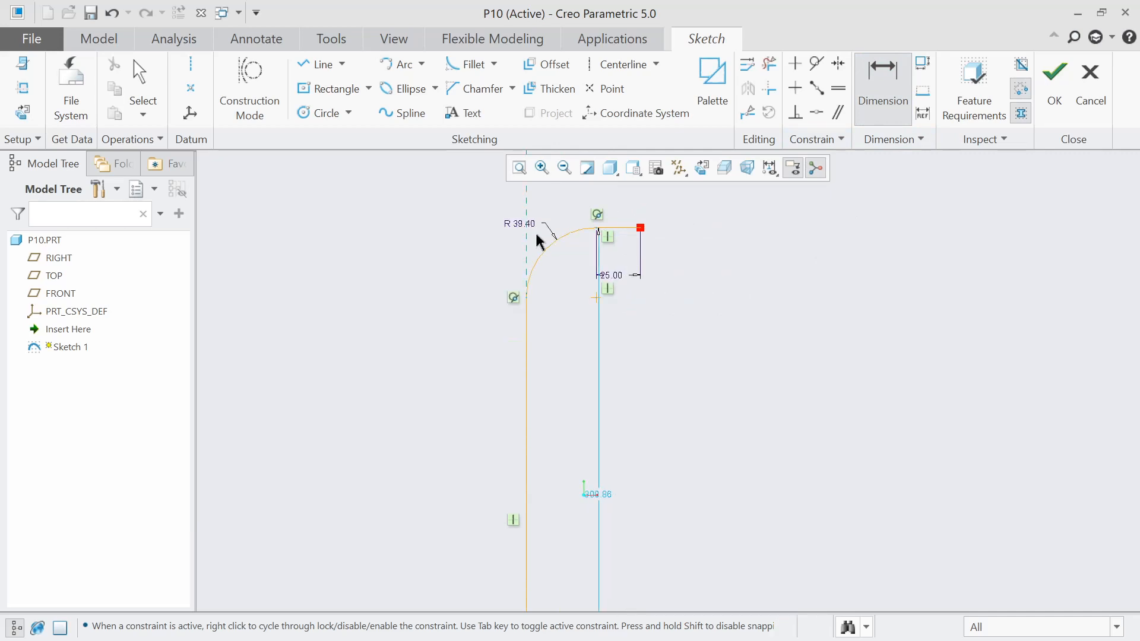
Dimension the vertical line's length as 20 mm and finish the path sketch
click(525, 396)
middle_click(496, 400)
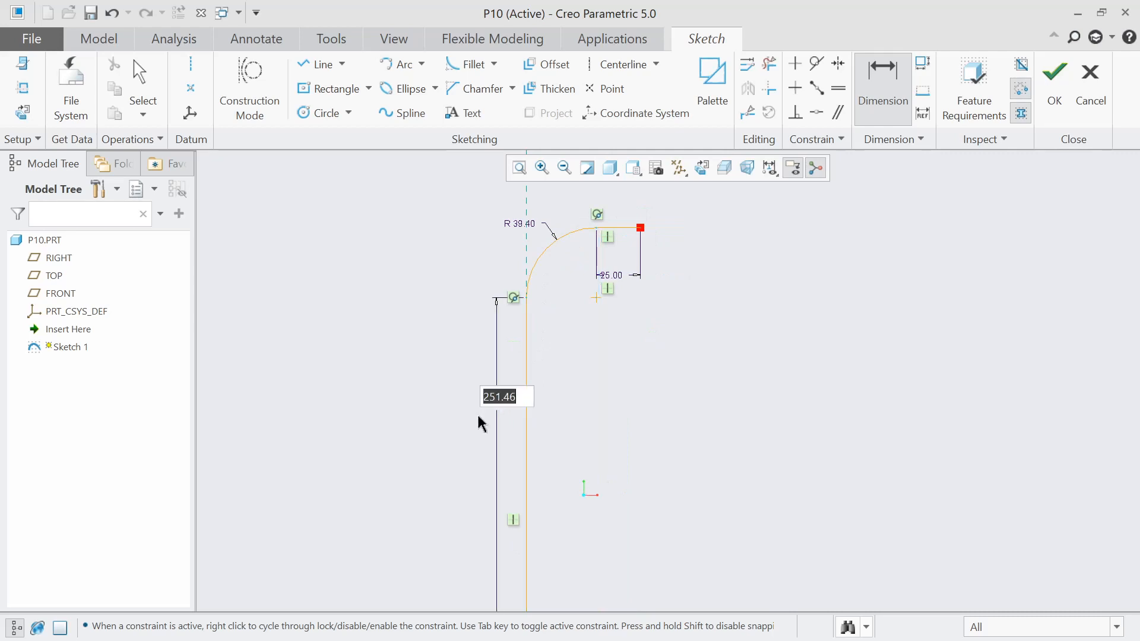
text(20)
key(Return)
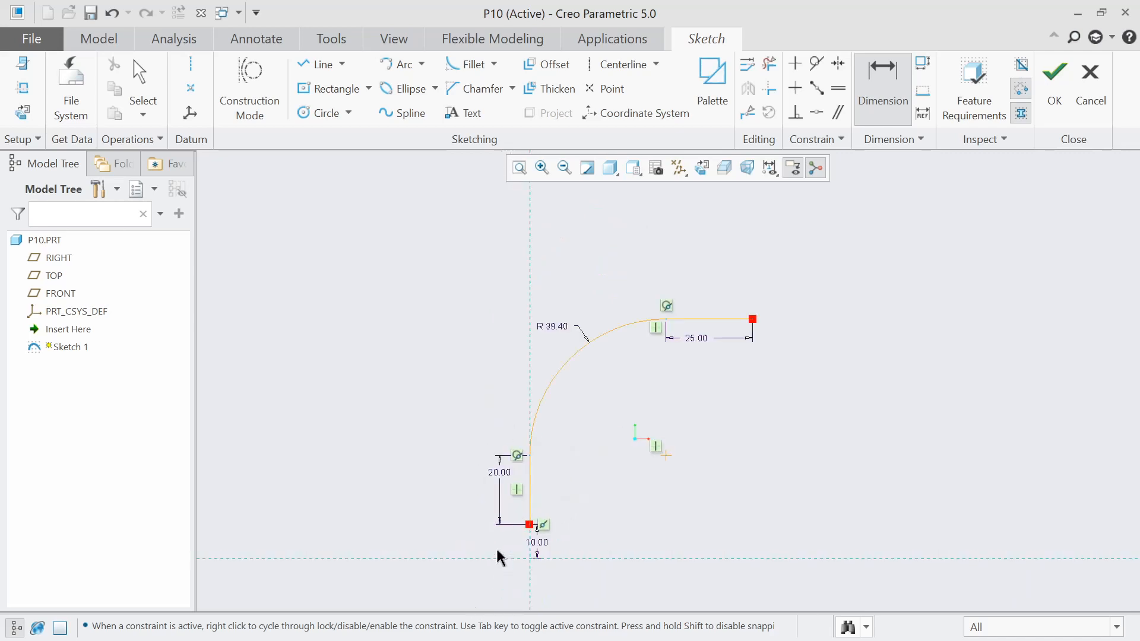
click(1054, 83)
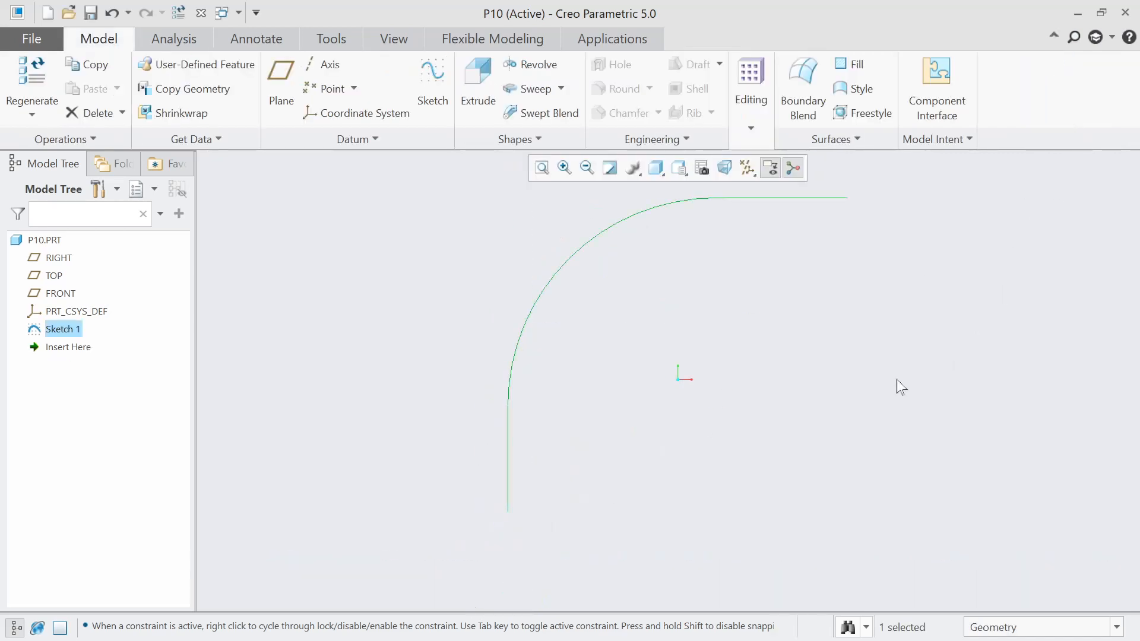
Start a solid Sweep along the sketched path and open its section sketch in the flat sketch view
click(531, 90)
click(83, 90)
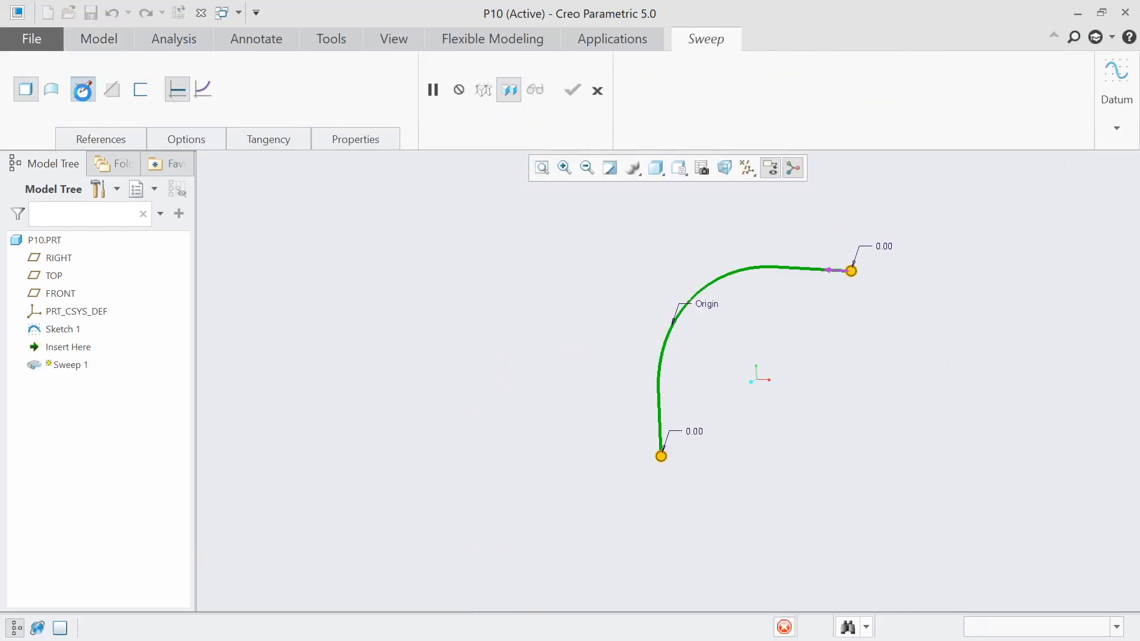
click(711, 172)
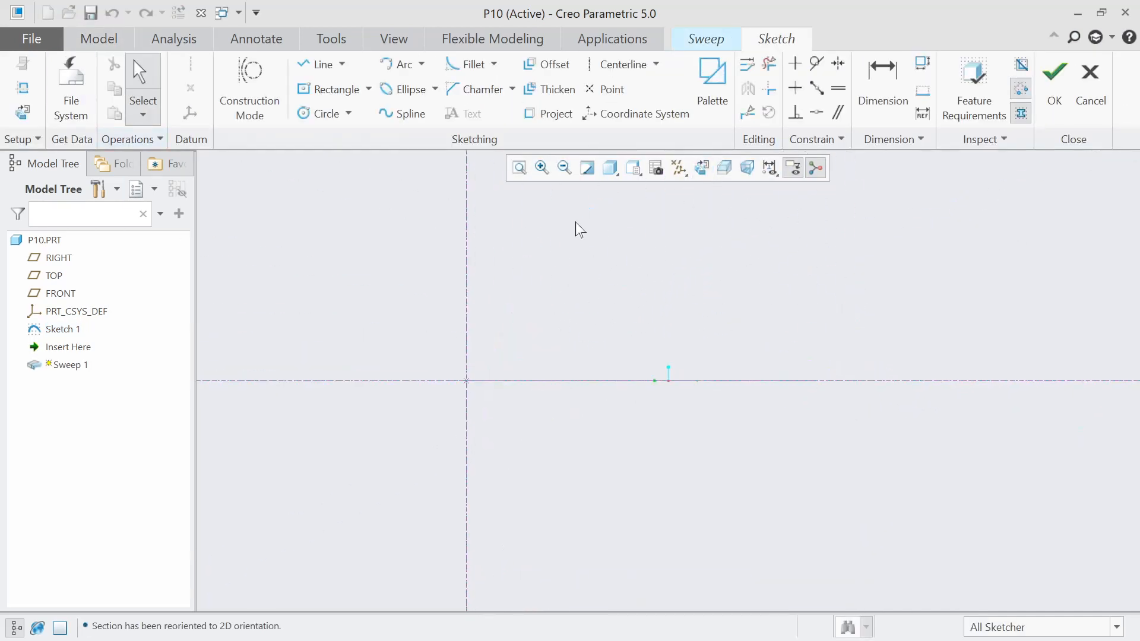
Sketch a circle centred on the intersection of the section's reference lines and set its diameter to 60 mm
click(324, 116)
click(466, 380)
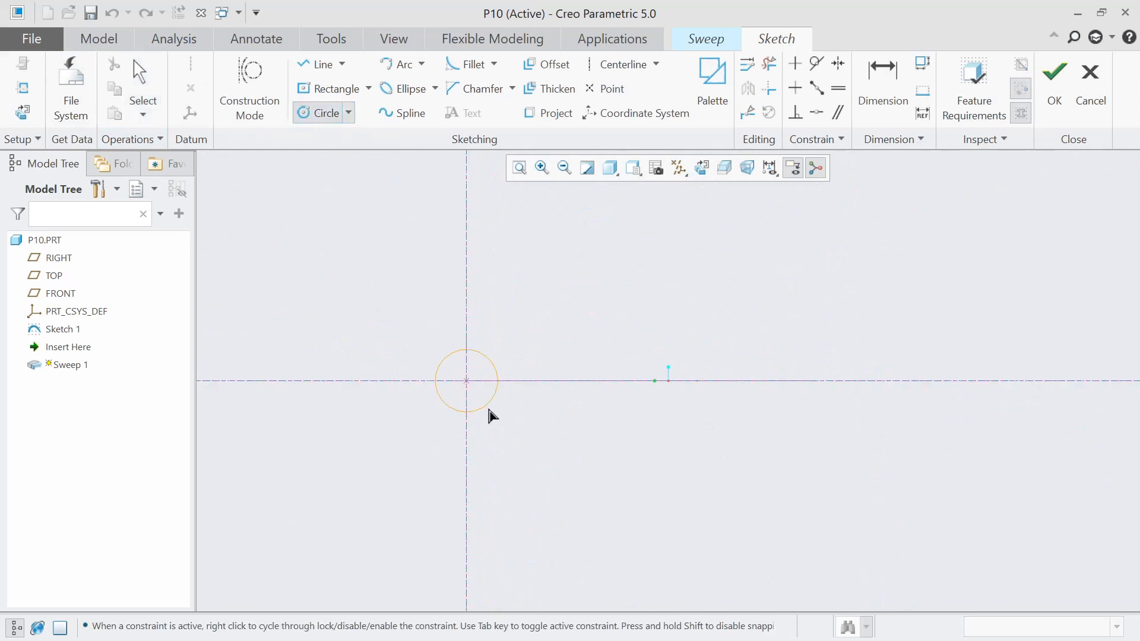
click(506, 442)
click(872, 118)
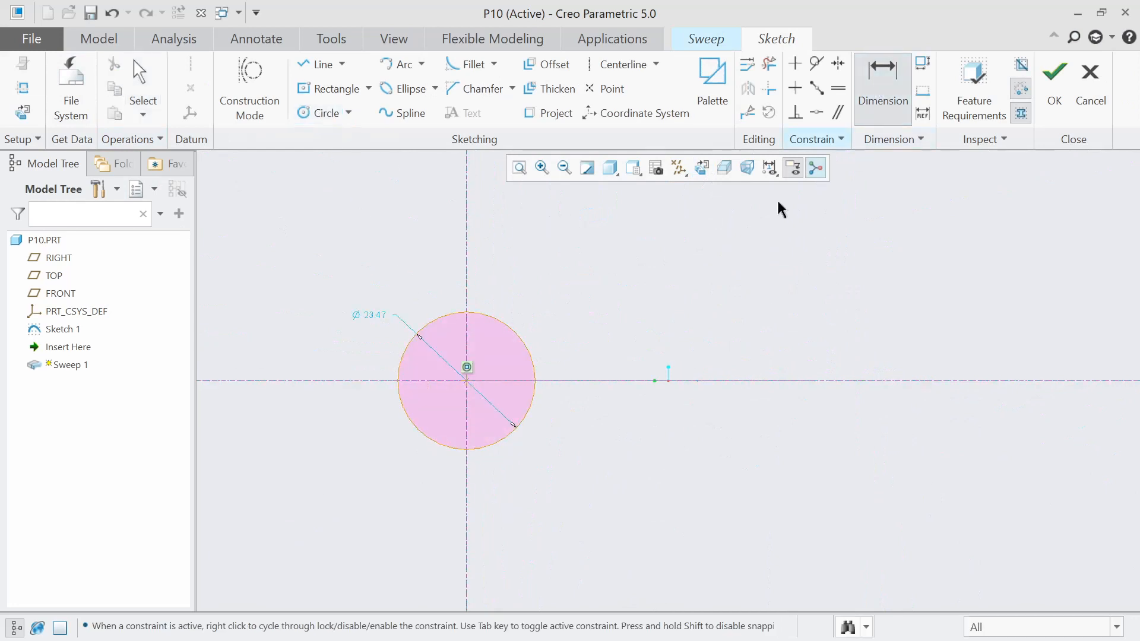
double_click(371, 315)
text(60)
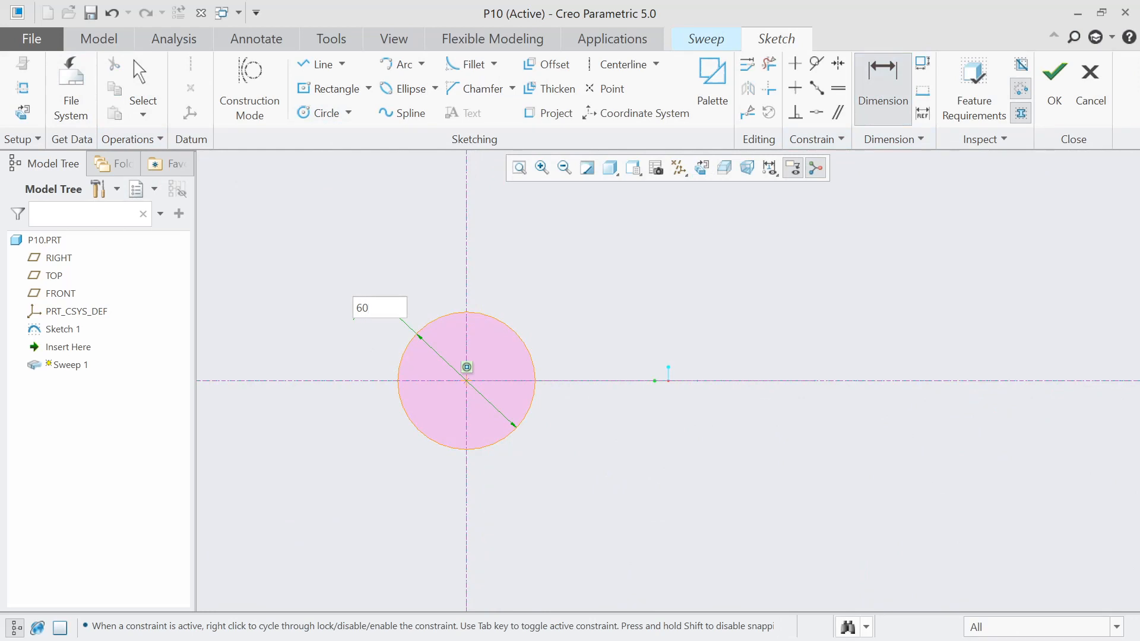
key(Return)
Accept the circular section and complete the solid sweep of the elbow
click(1053, 100)
scroll(660, 294, up, 3)
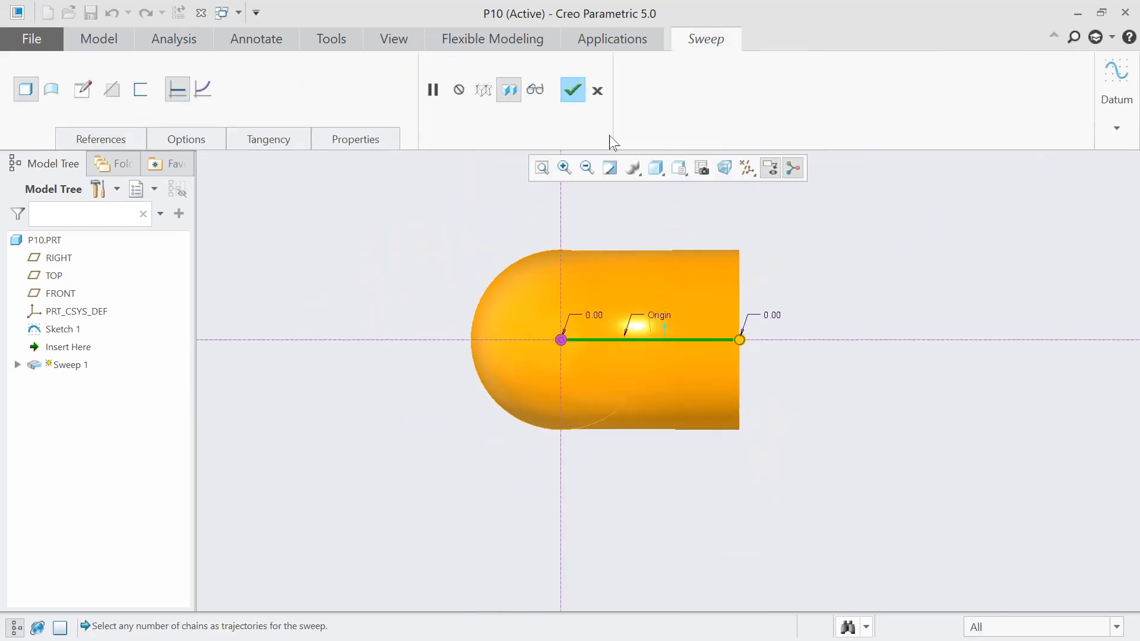
click(572, 89)
middle_drag(456, 433, 516, 255)
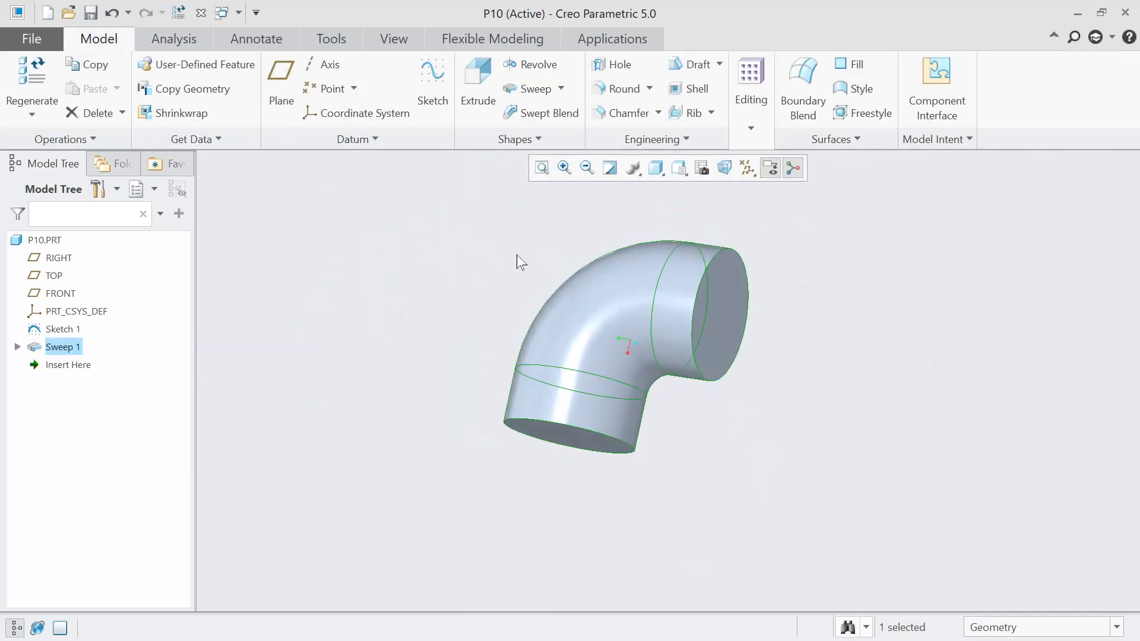
Shell the elbow with both circular end faces removed, using a wall thickness that leaves the drawing's 50 mm bore inside the 60 mm outer diameter
click(689, 91)
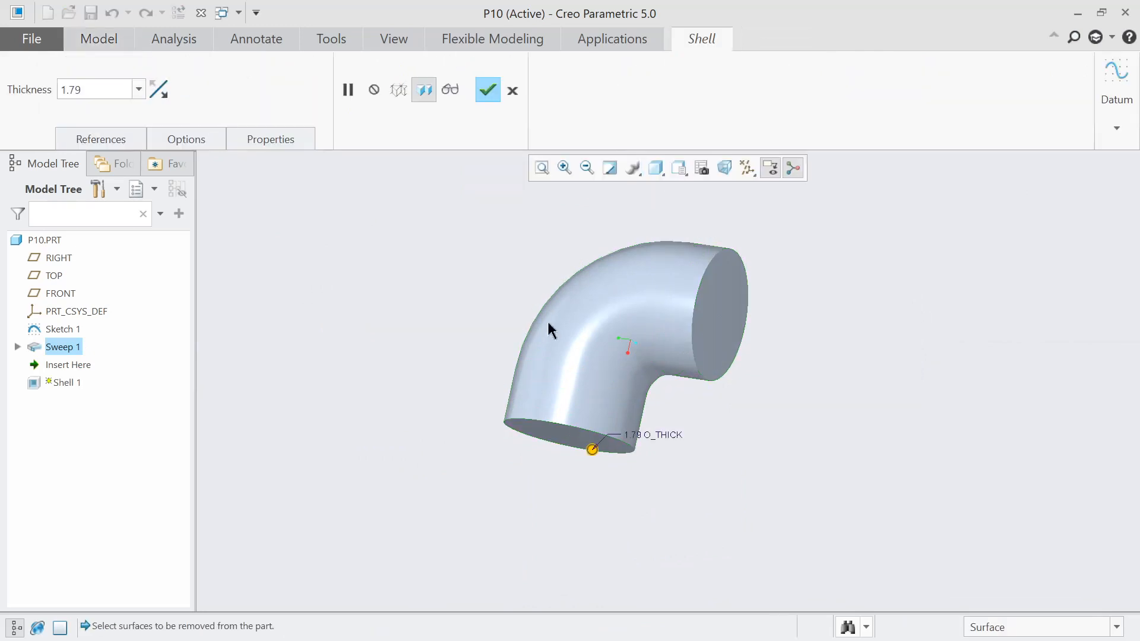
click(542, 437)
ctrl+click(716, 303)
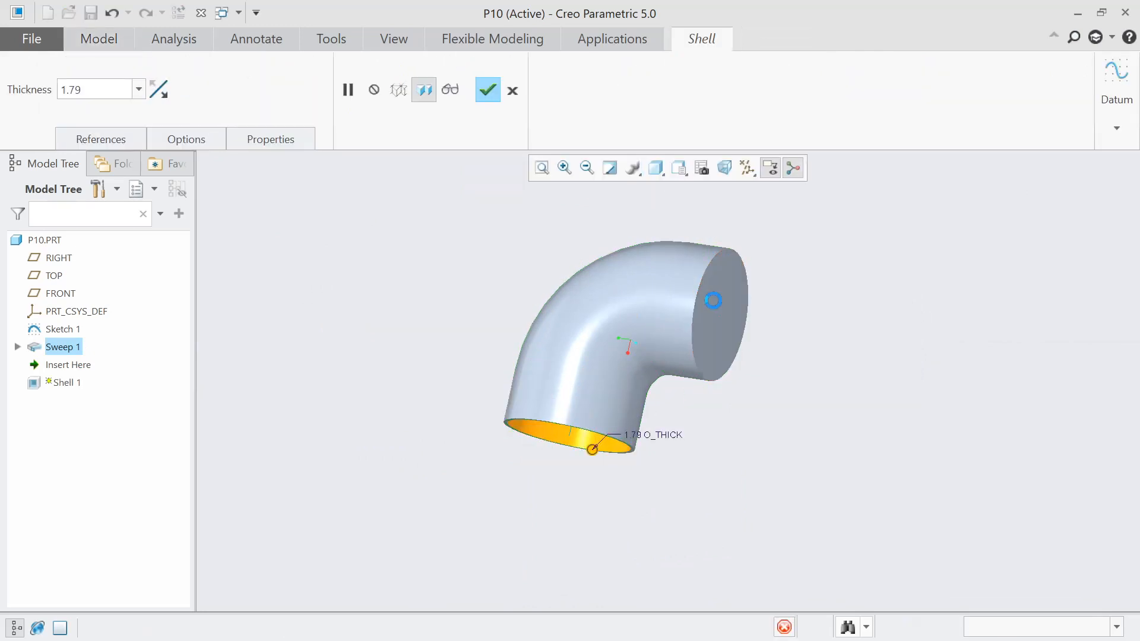
middle_drag(482, 360, 442, 289)
click(71, 89)
double_click(71, 89)
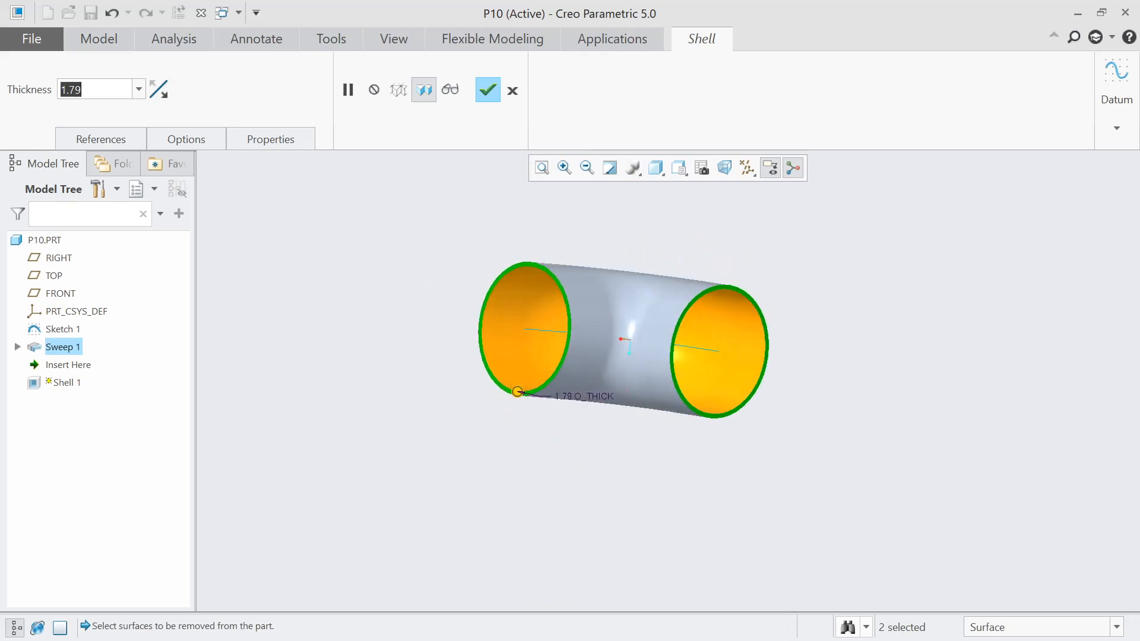
text(1)
key(Return)
click(487, 90)
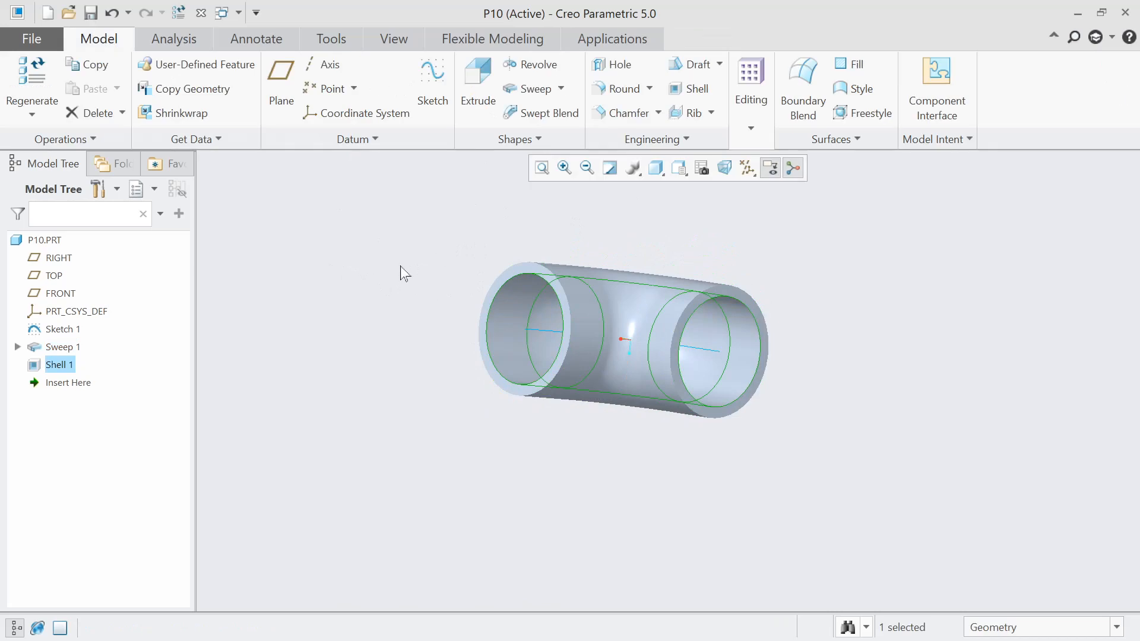
Start a sketch on the annular face at the elbow's lower end in the flat sketch view and check the flange dimensions in the reference drawing
middle_drag(402, 267, 522, 274)
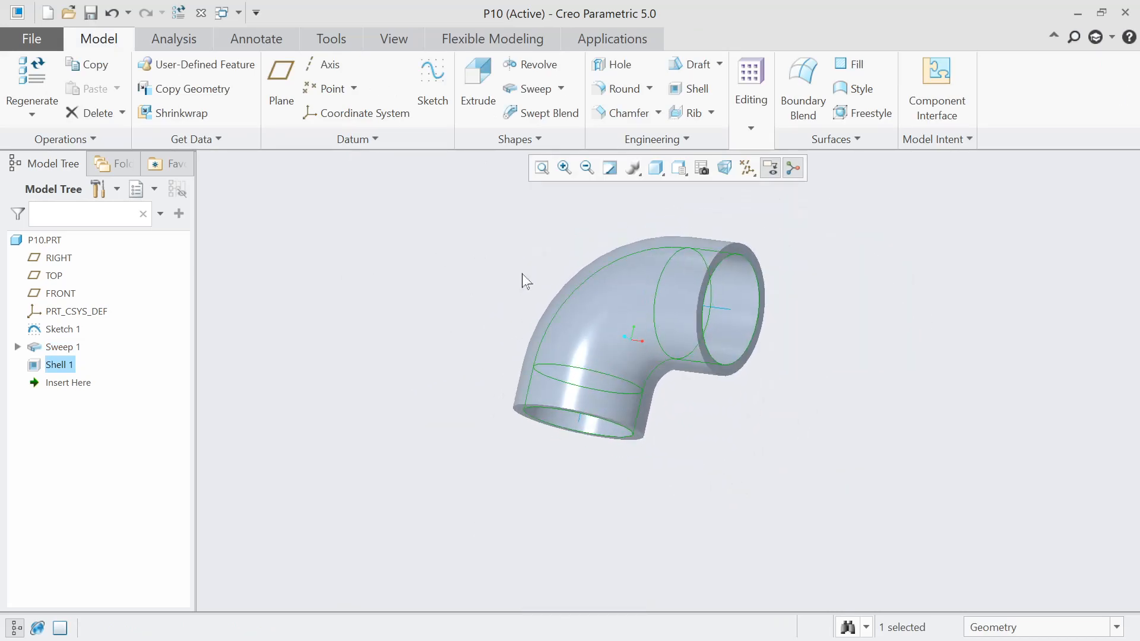
click(447, 301)
middle_drag(447, 300, 615, 503)
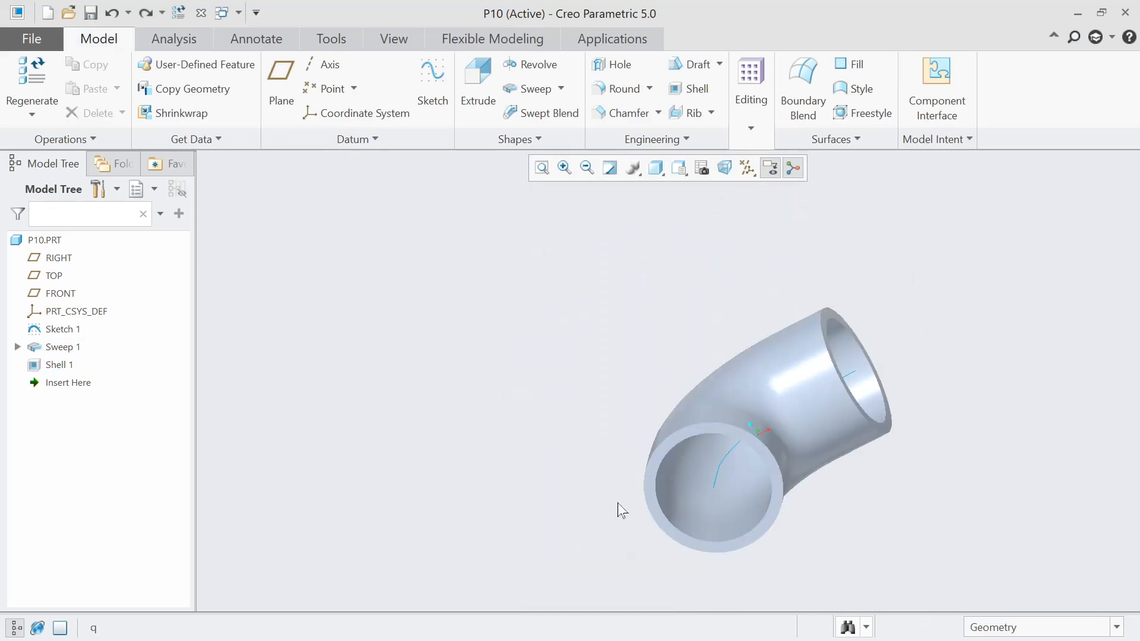
click(657, 456)
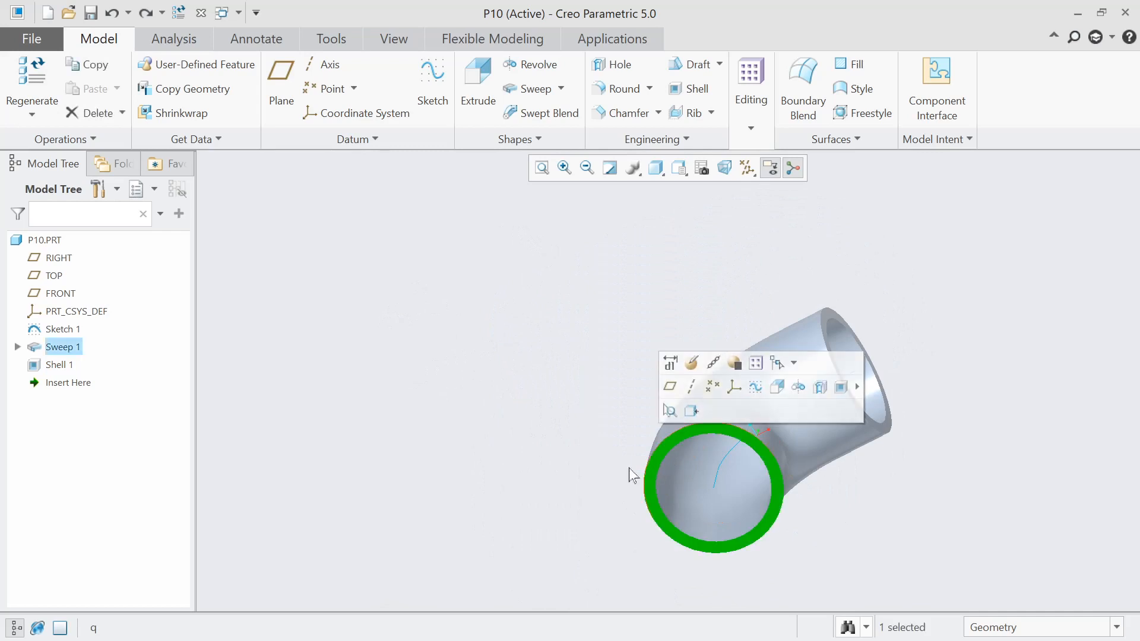
click(437, 79)
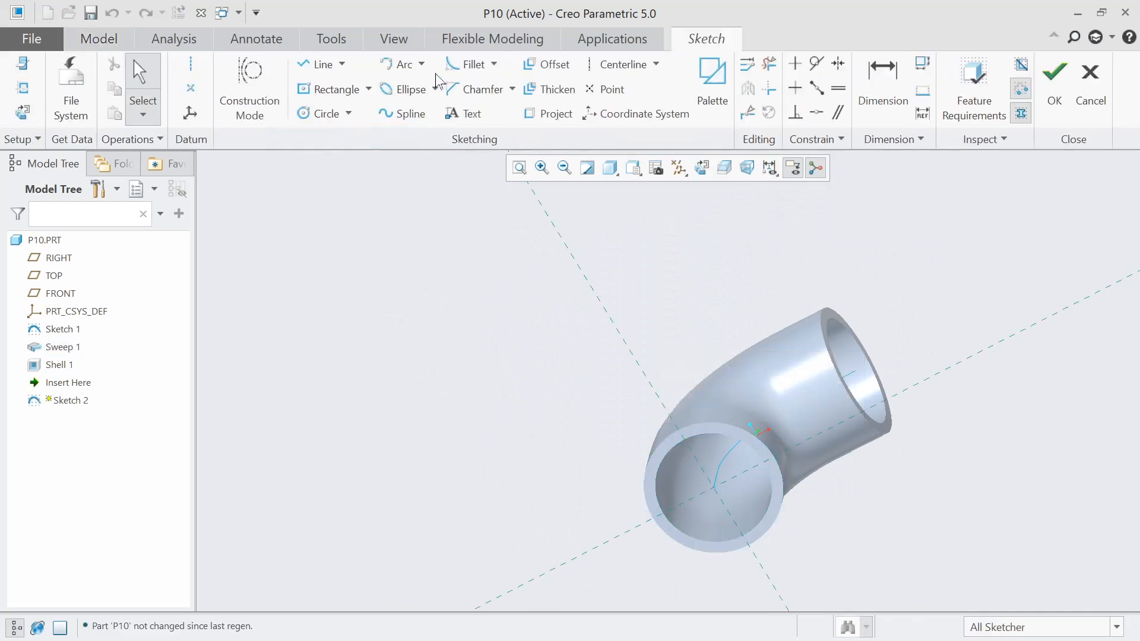
click(703, 168)
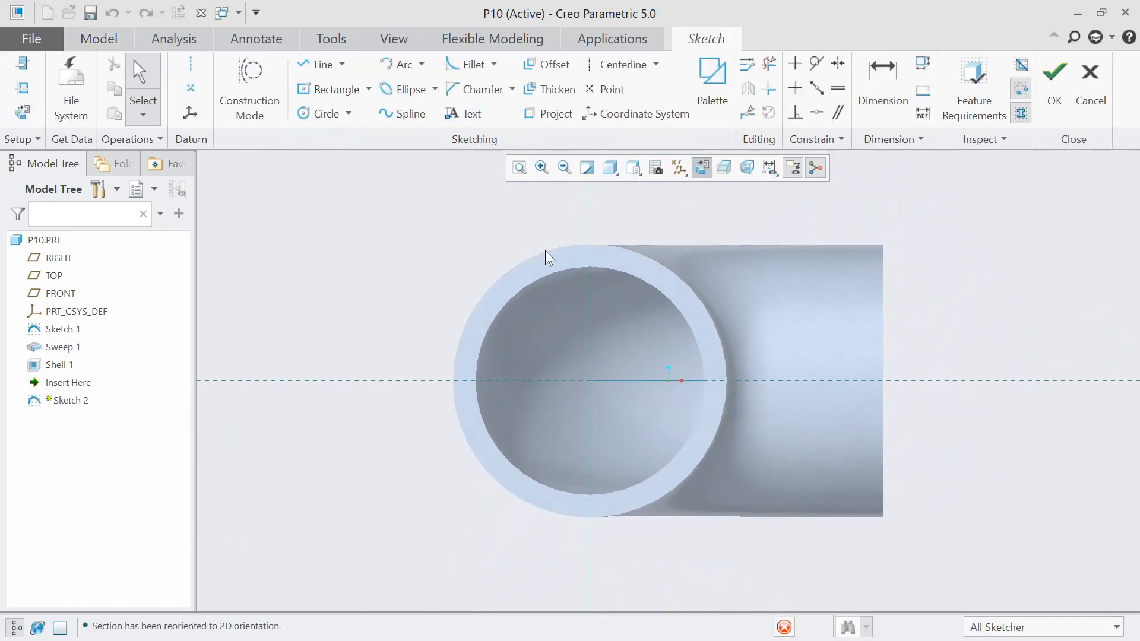
key(alt+Tab)
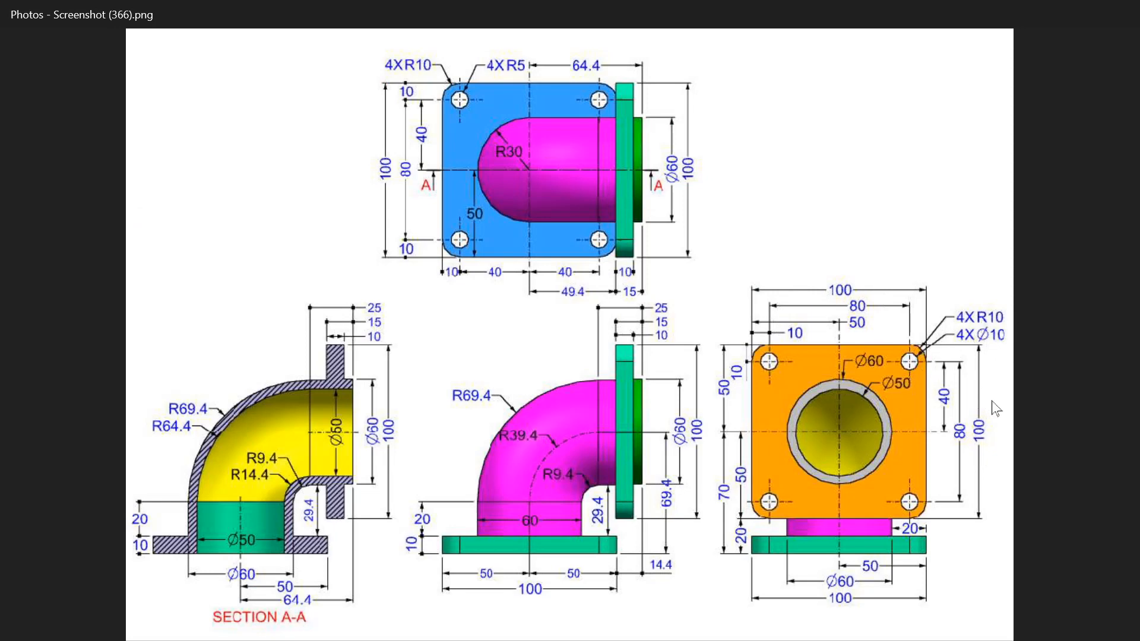
key(alt+Tab)
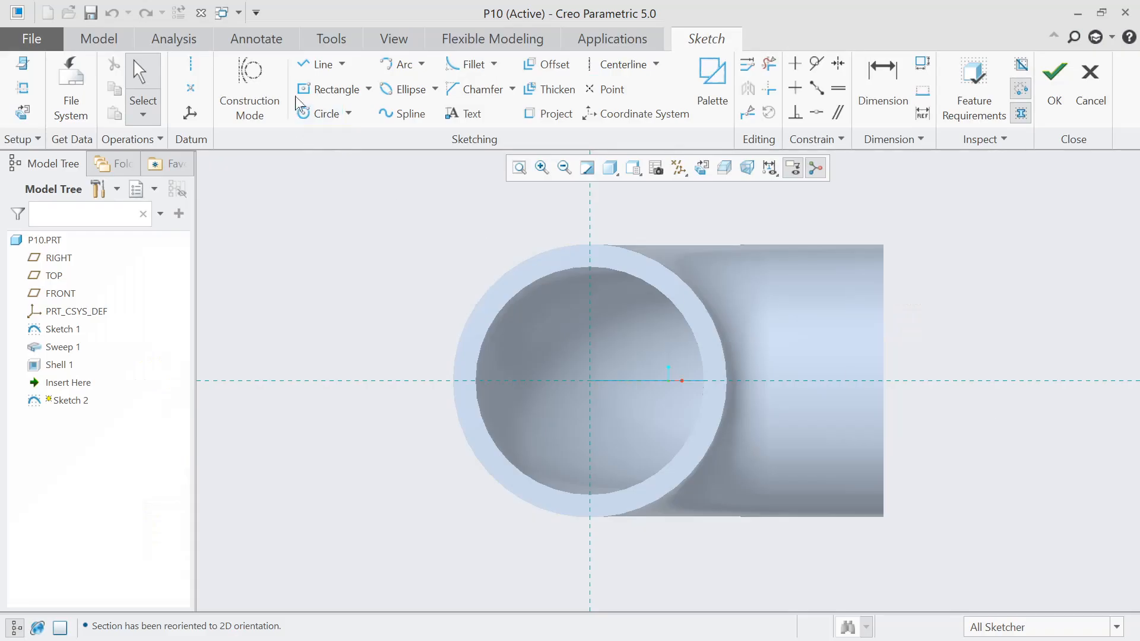
Sketch a center rectangle on the pipe axis where the reference lines cross, and set its height and width to 100 mm
click(368, 89)
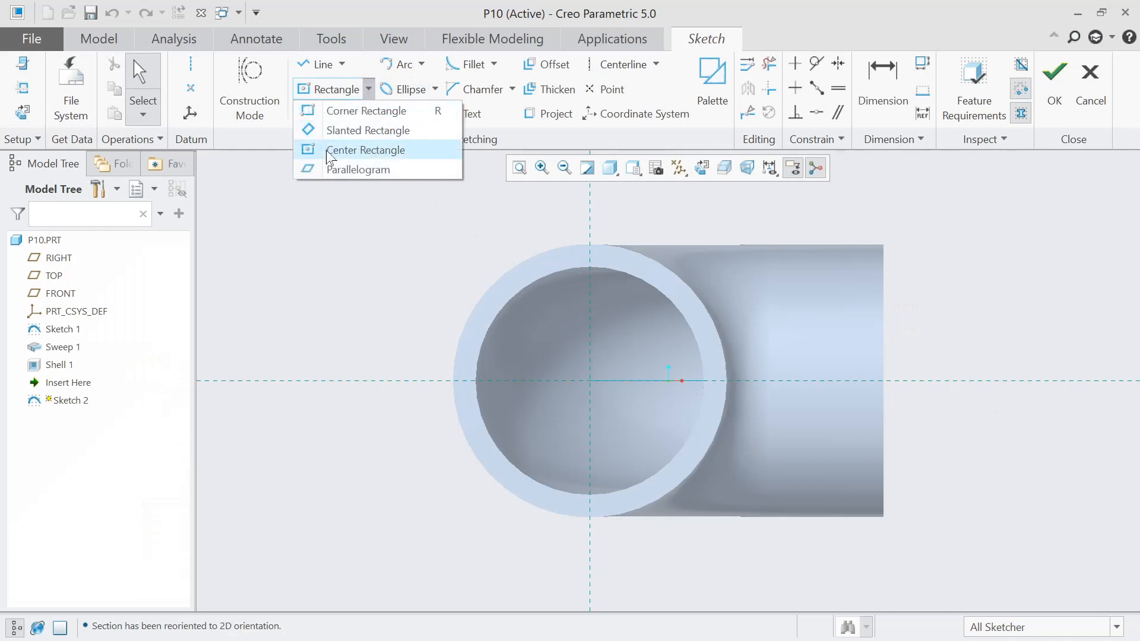
click(374, 150)
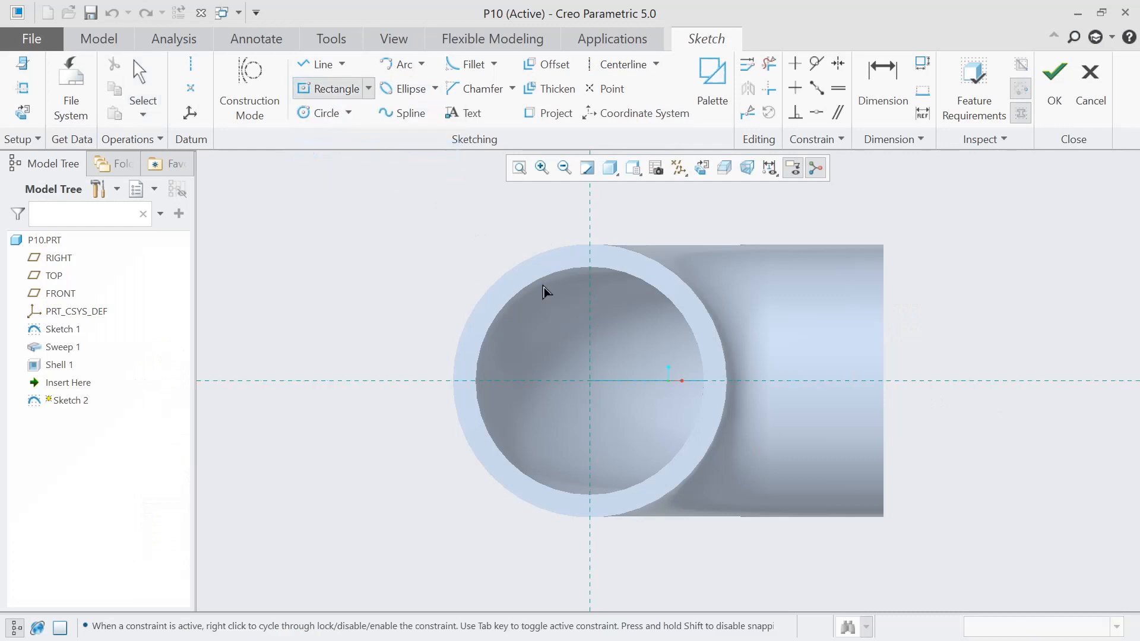
click(590, 380)
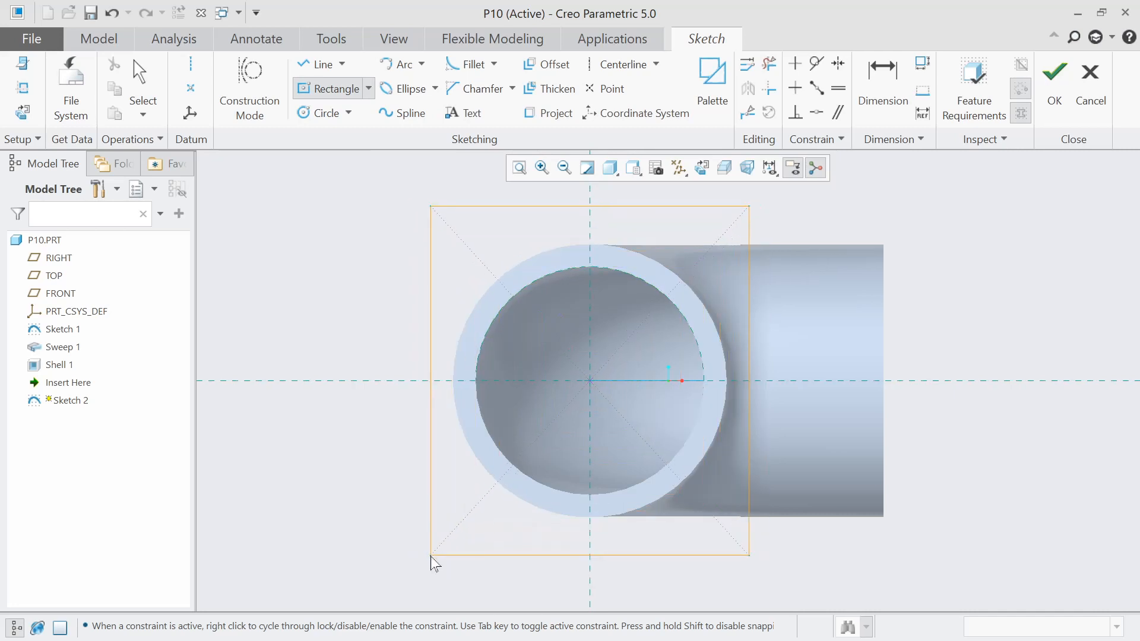
click(446, 554)
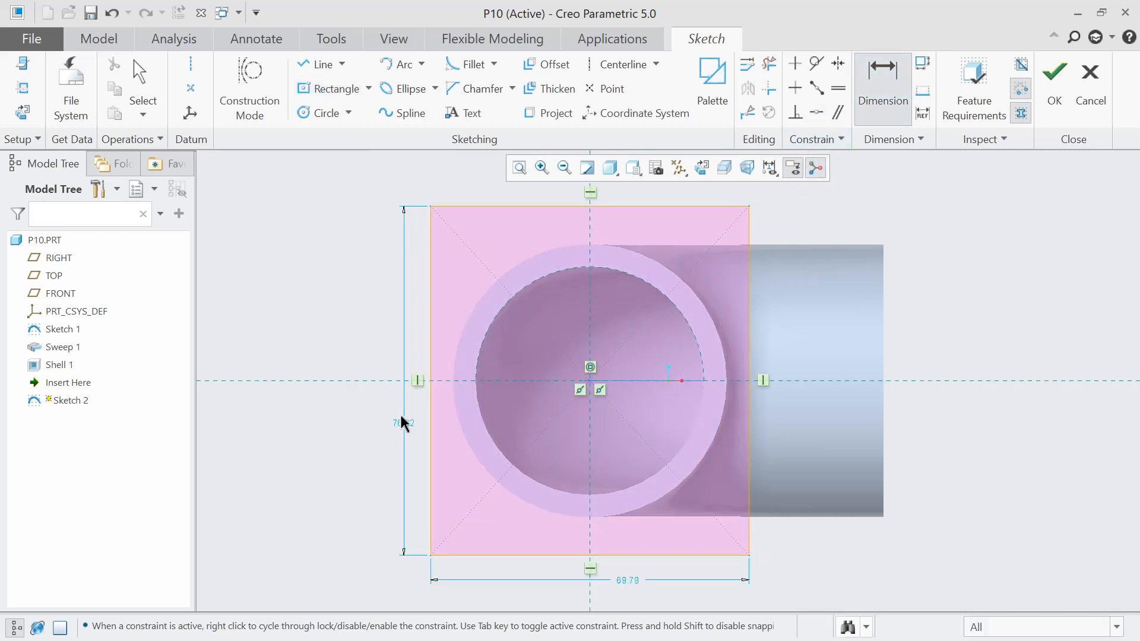
double_click(402, 424)
text(100)
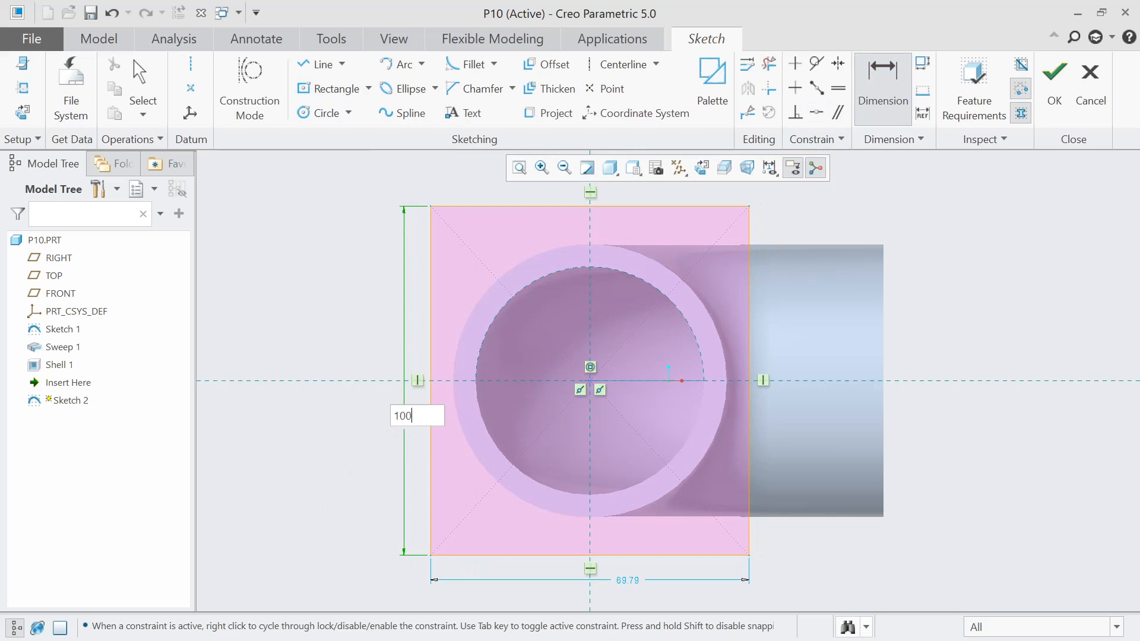
key(Return)
scroll(385, 464, up, 2)
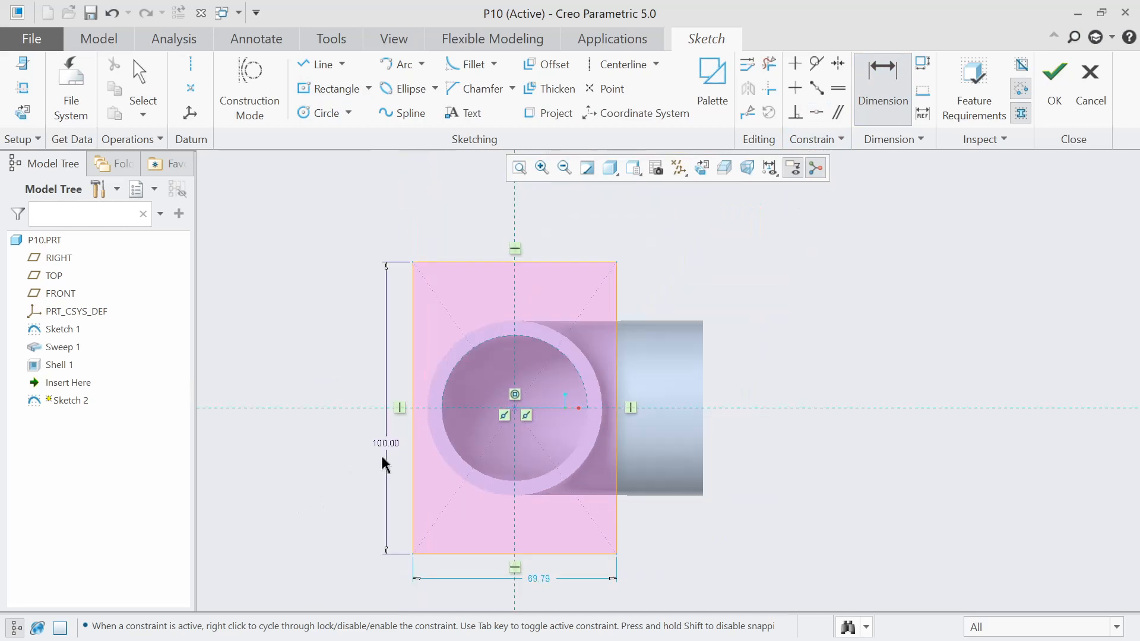
double_click(539, 579)
text(100)
key(Return)
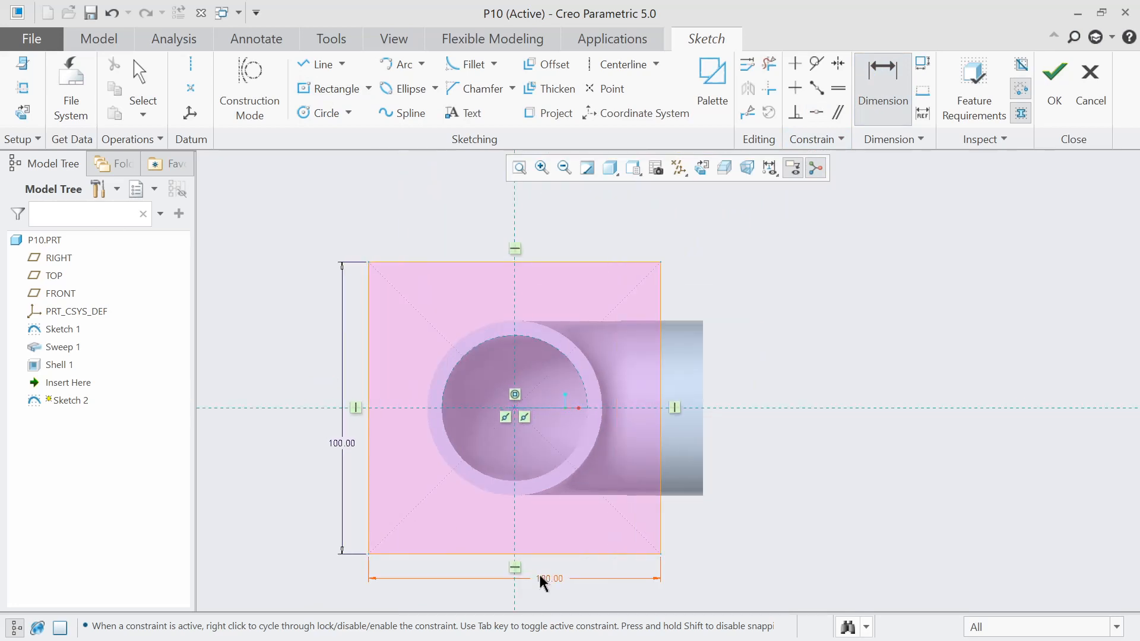
Round all four corners of the square flange profile with sketch fillets
click(465, 64)
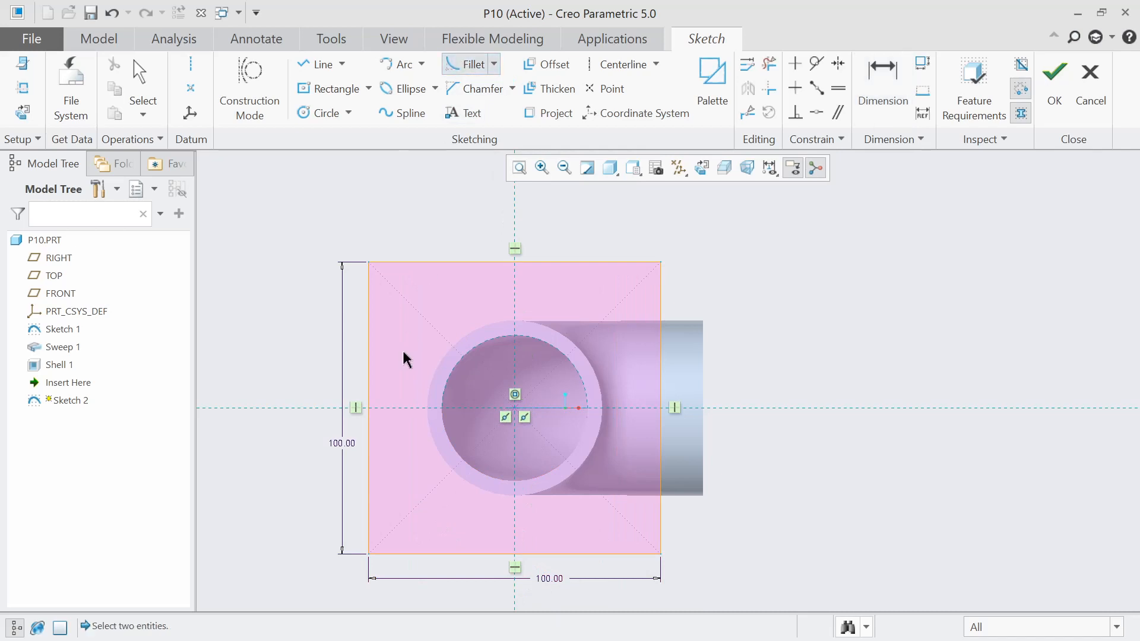
scroll(399, 362, up, 1)
scroll(407, 516, down, 1)
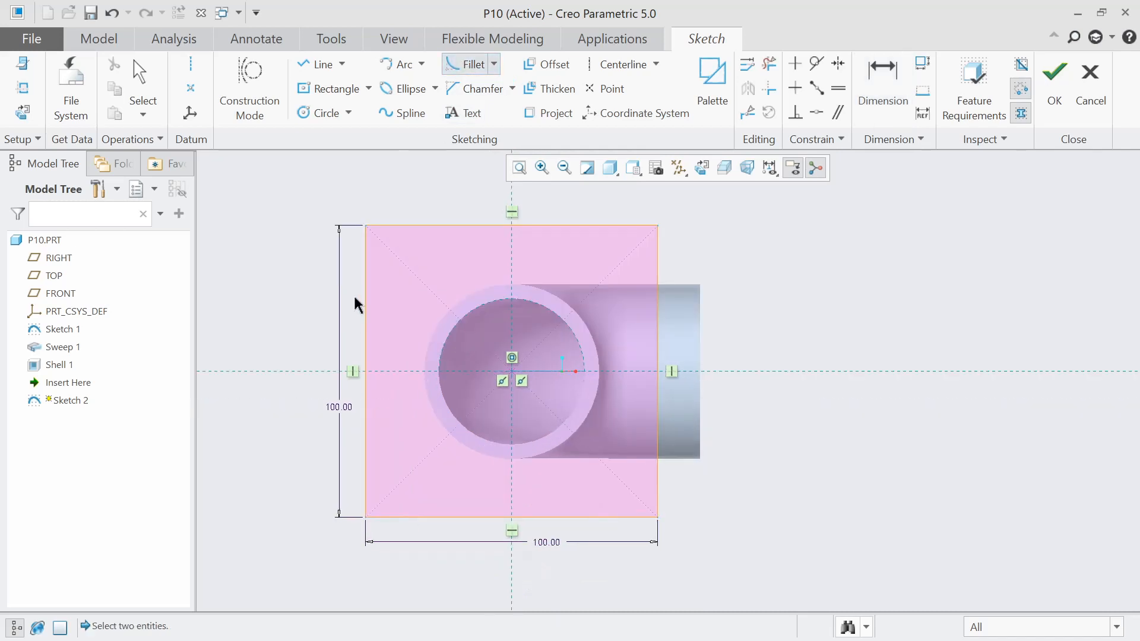
click(365, 262)
click(385, 225)
click(631, 226)
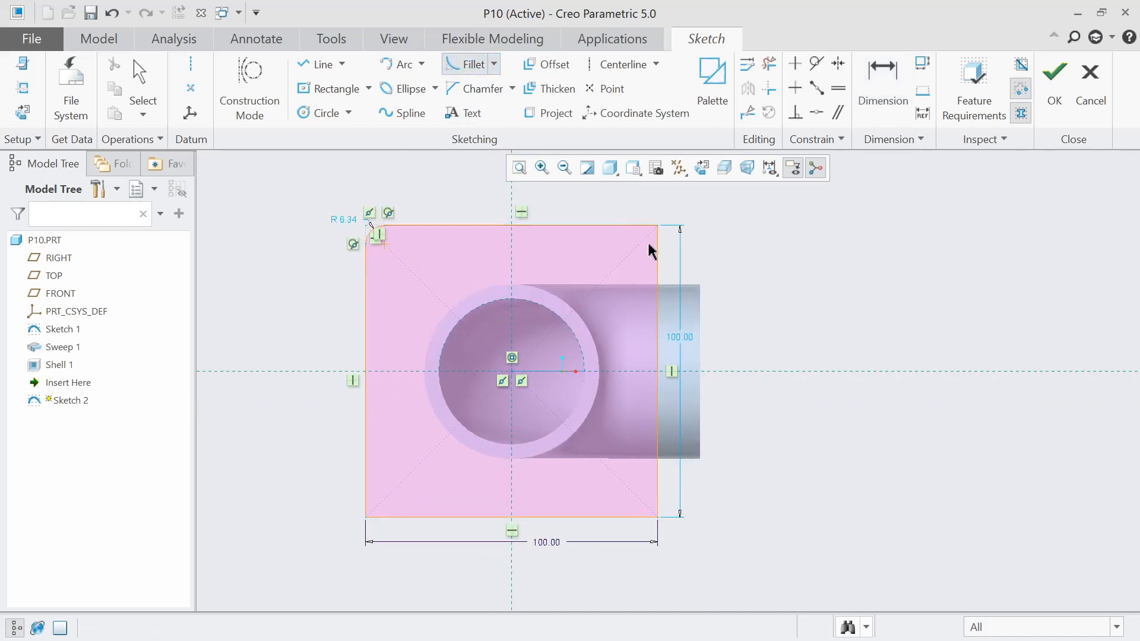
click(656, 258)
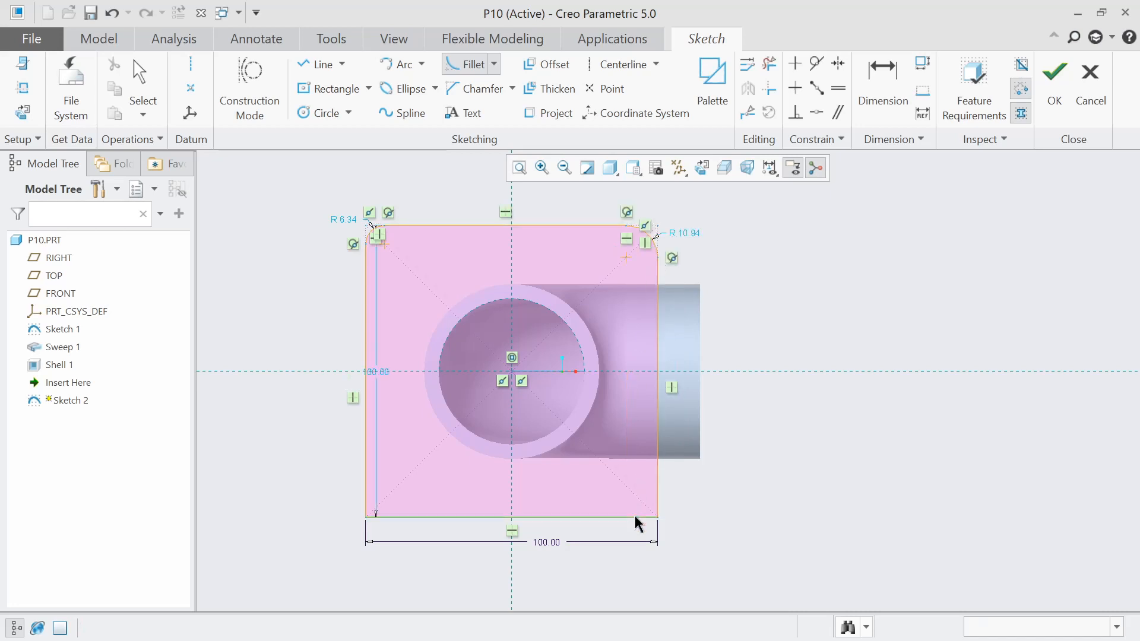
click(654, 480)
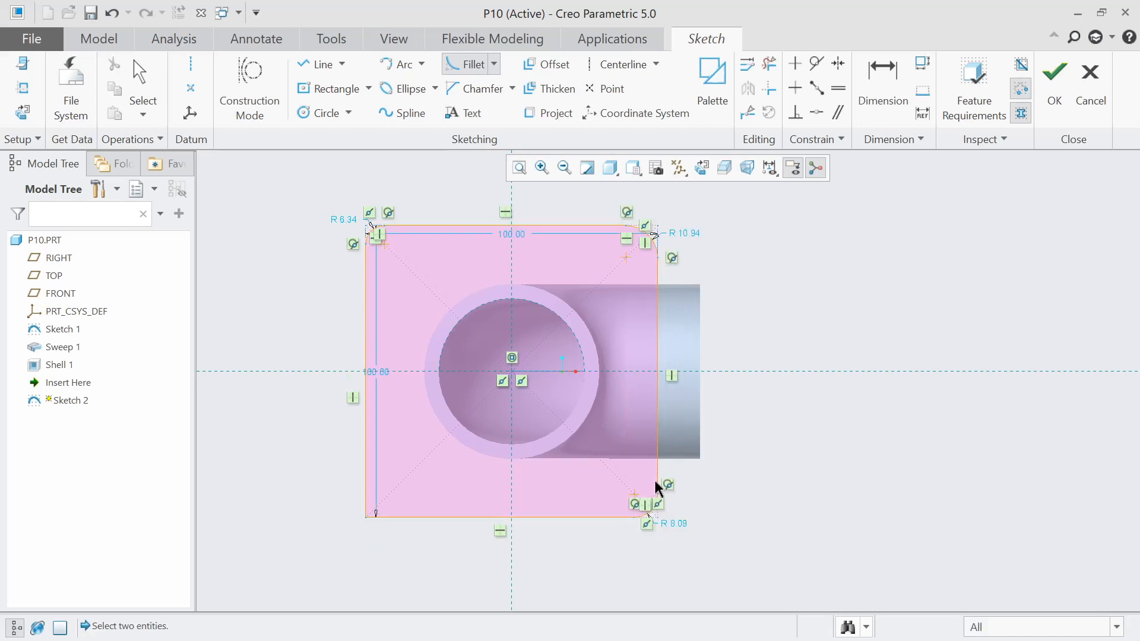
click(365, 483)
click(401, 516)
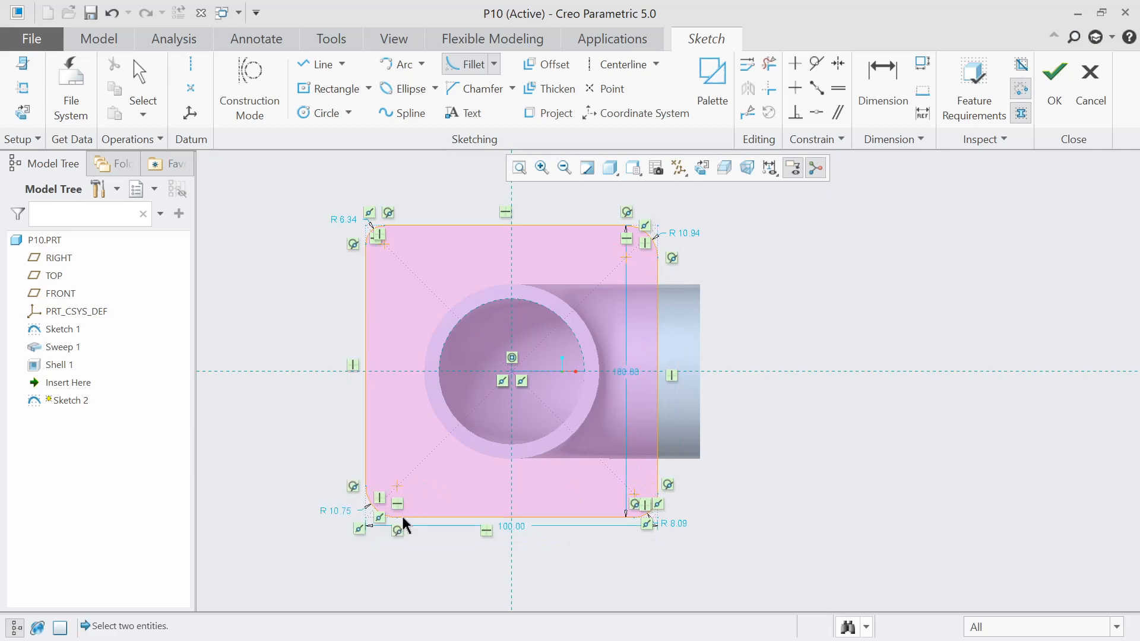
Set the radius of the flange profile's upper-left corner fillet to 10 mm
click(883, 89)
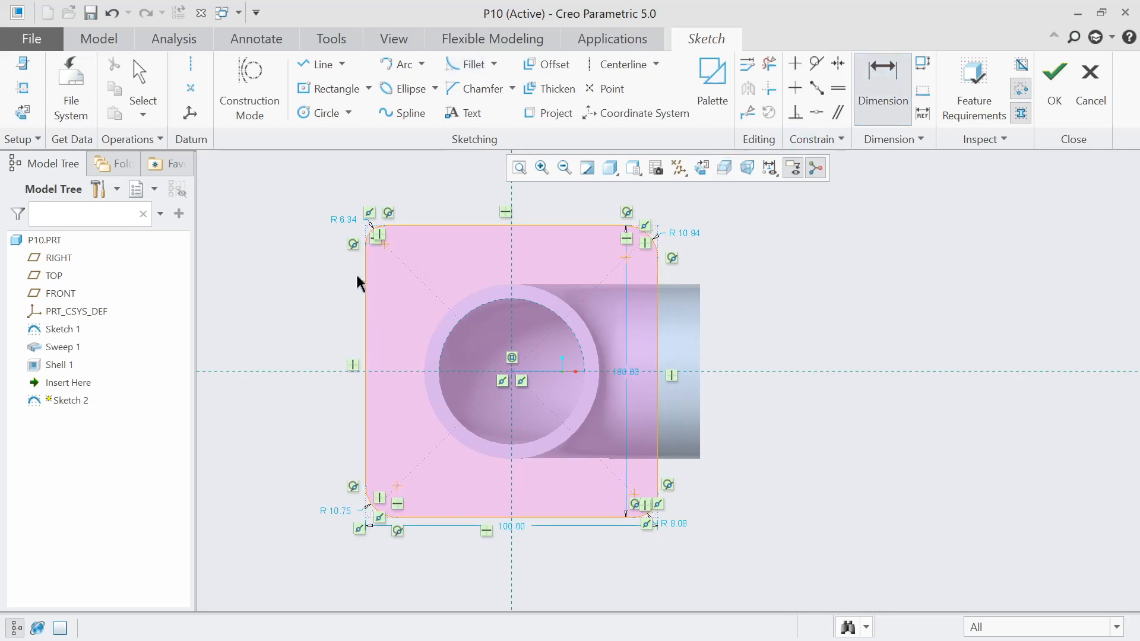
scroll(355, 272, up, 2)
double_click(349, 188)
text(1)
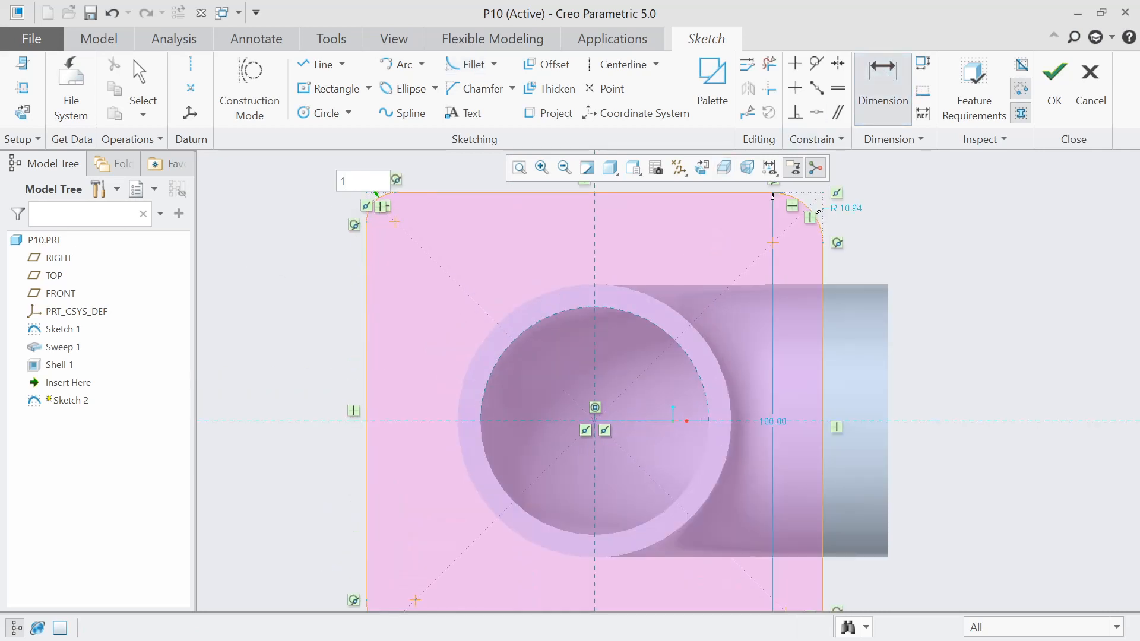
text(0)
key(Return)
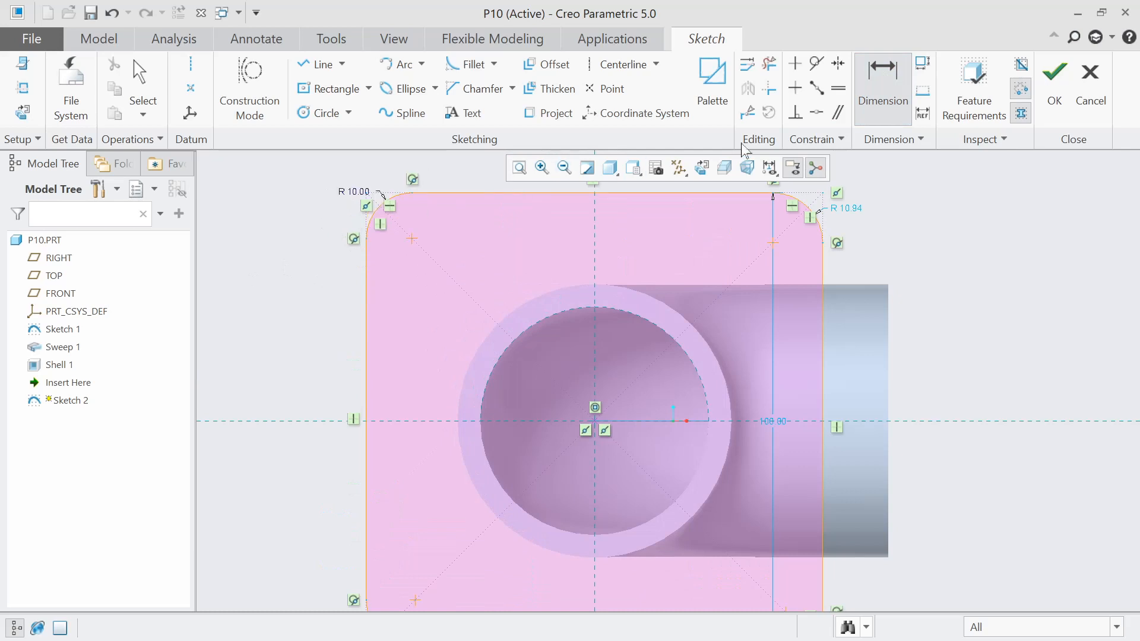
Apply Equal constraints so the other three corner fillets match the radius of the upper-left one
click(837, 90)
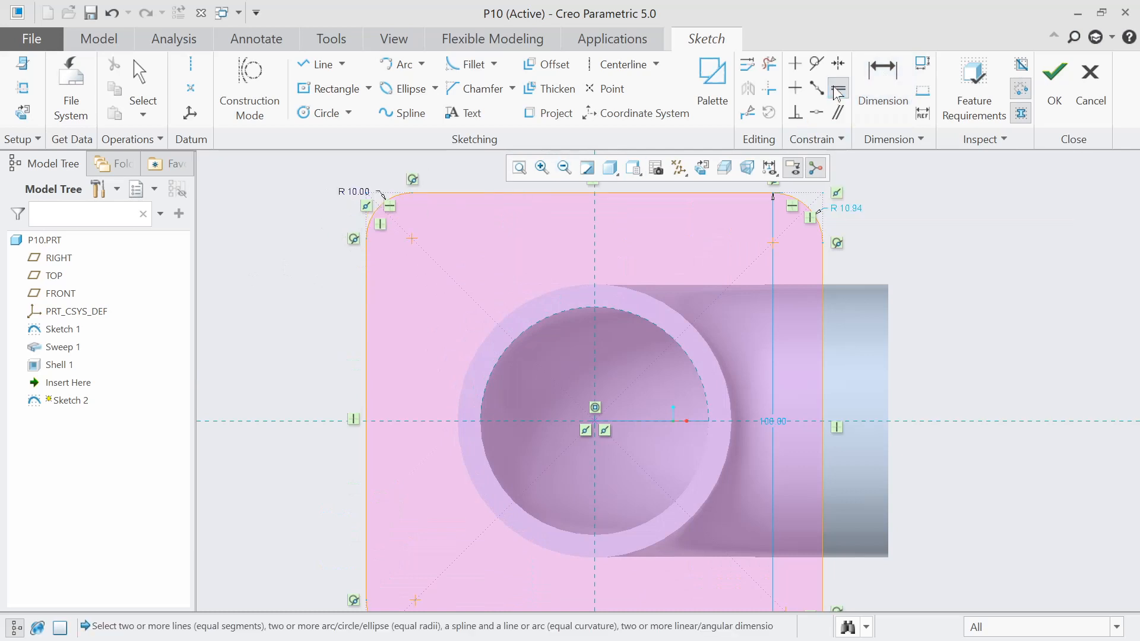
click(377, 215)
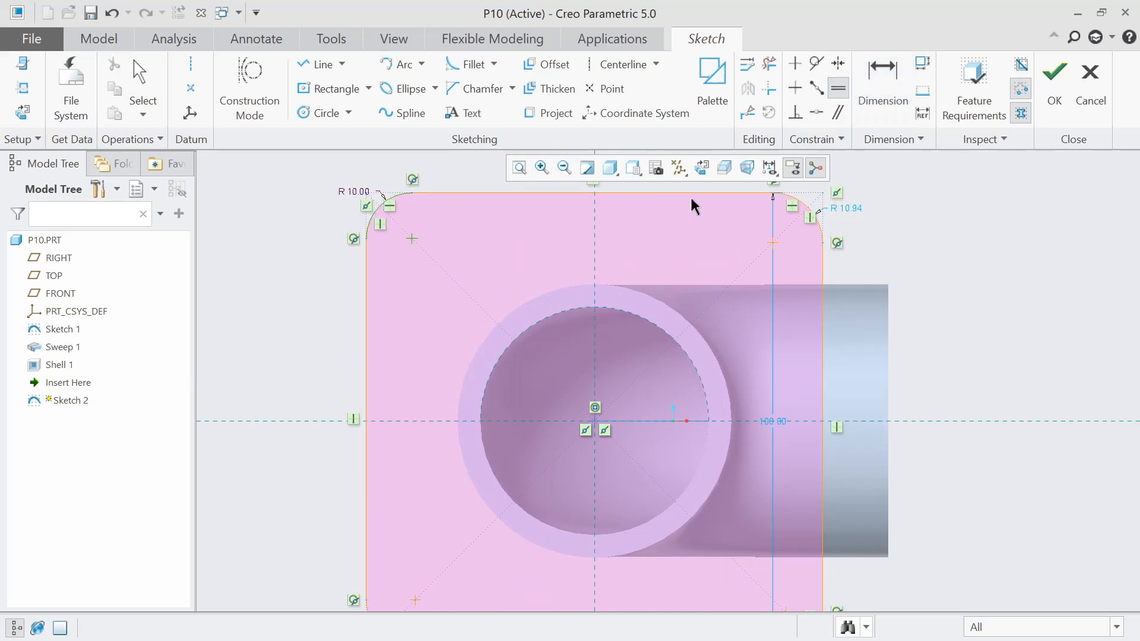
click(804, 207)
scroll(804, 208, up, 3)
scroll(799, 359, down, 3)
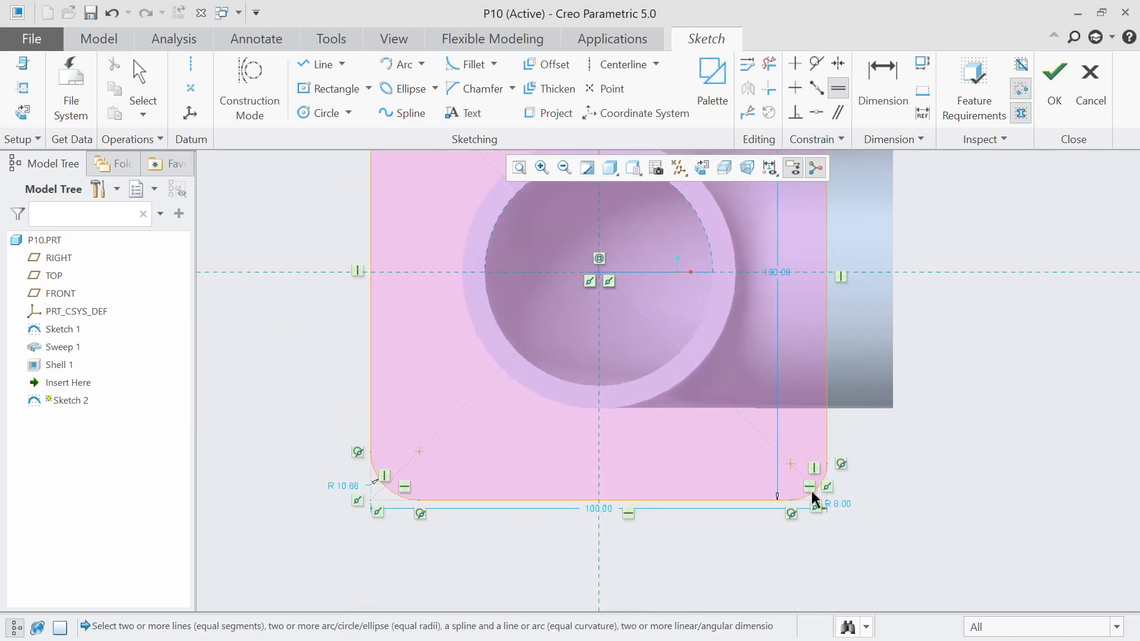
click(818, 490)
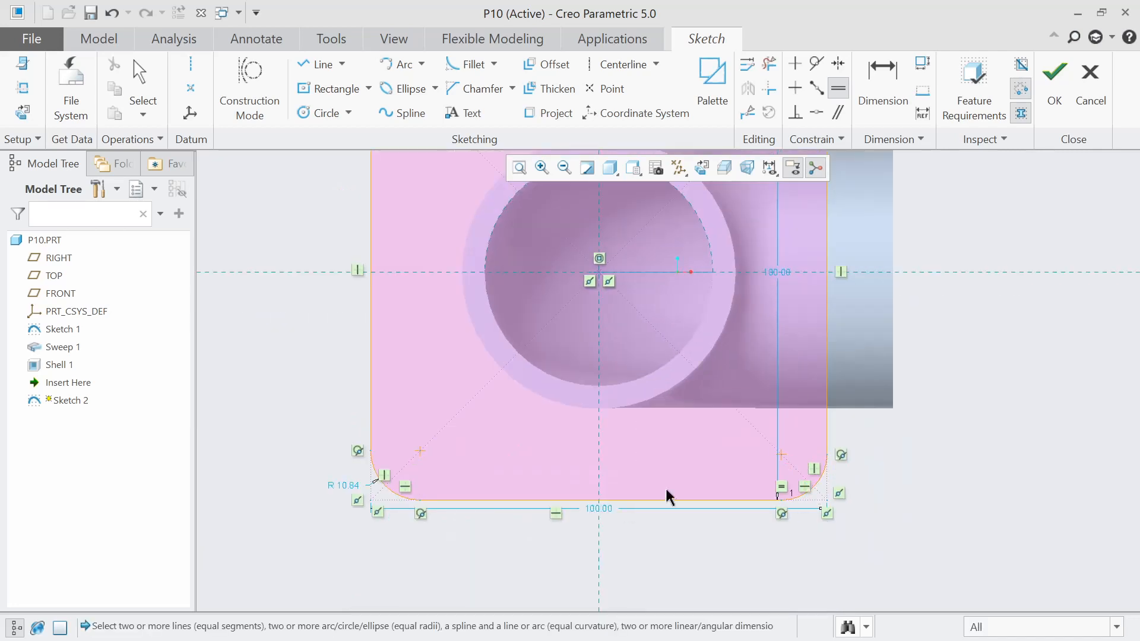
click(387, 485)
scroll(387, 485, up, 3)
scroll(472, 431, down, 2)
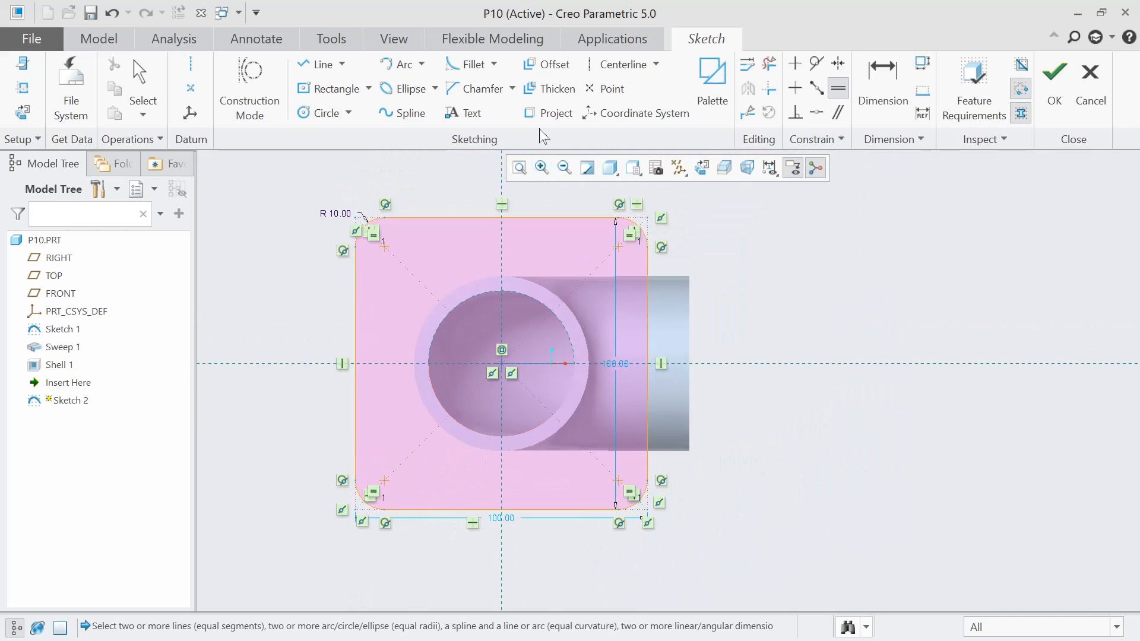
Project the pipe's inner bore edge into the flange sketch as a full circle, using the Chain edge type
click(542, 114)
scroll(463, 354, down, 1)
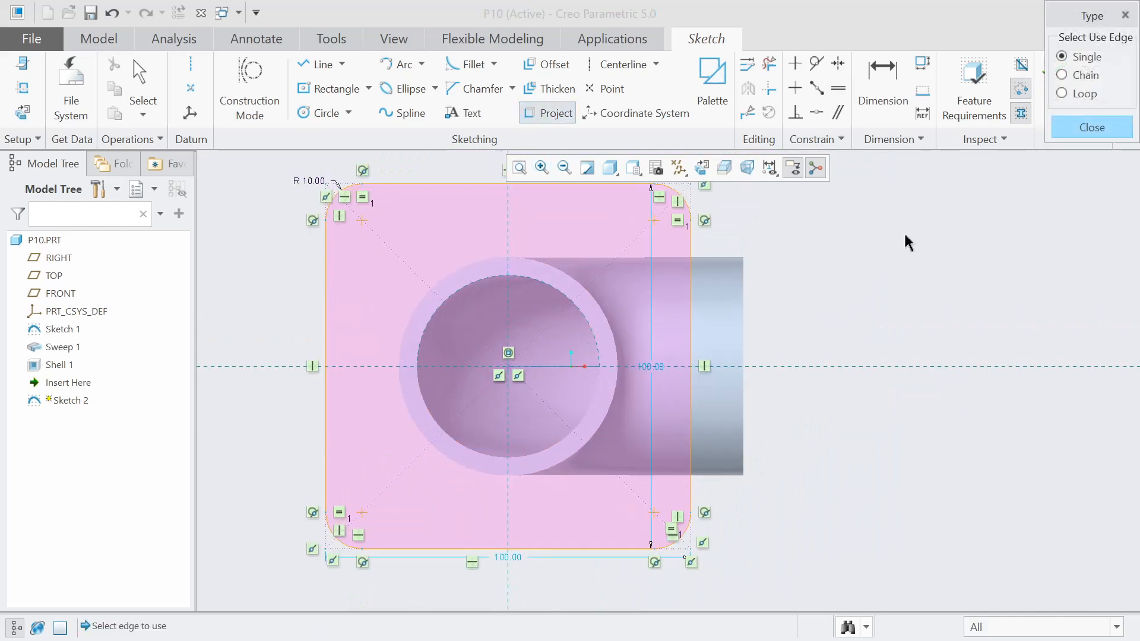
click(1062, 75)
click(464, 295)
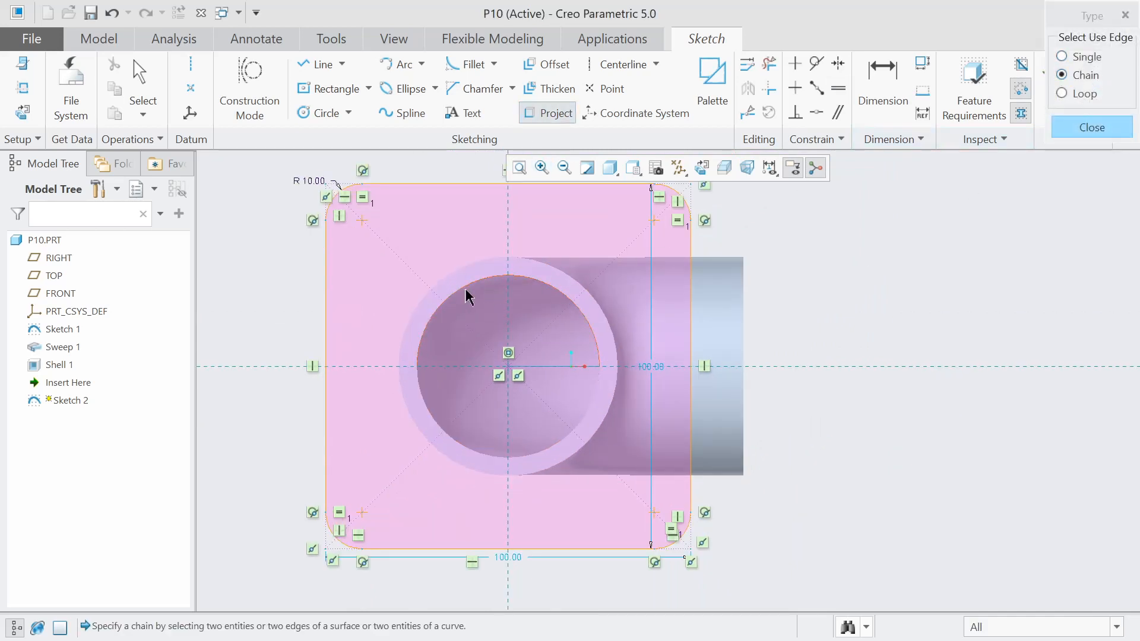
click(443, 433)
click(593, 363)
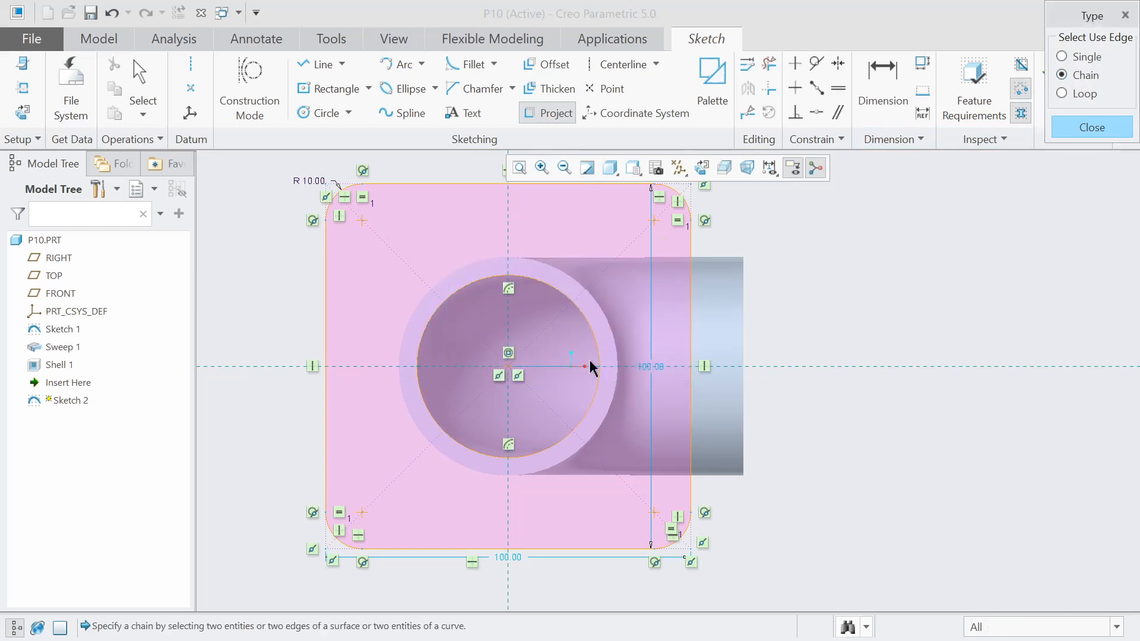
Sketch four equal bolt-hole circles, about 10.2 mm in diameter, centred on the flange profile's four corner fillet centres
click(1088, 129)
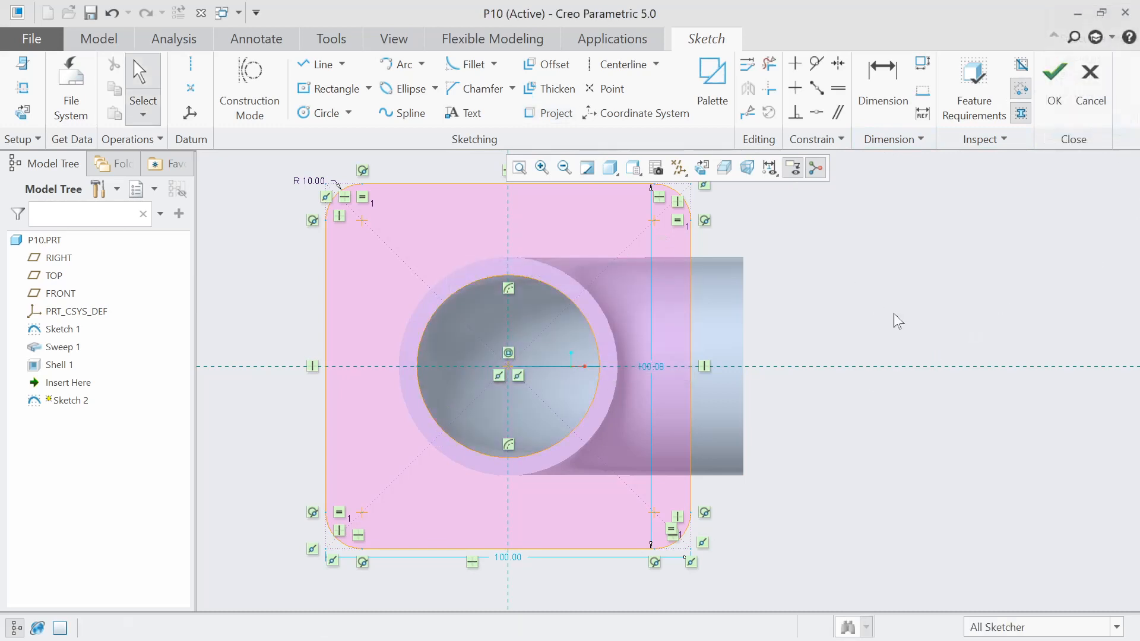
click(332, 112)
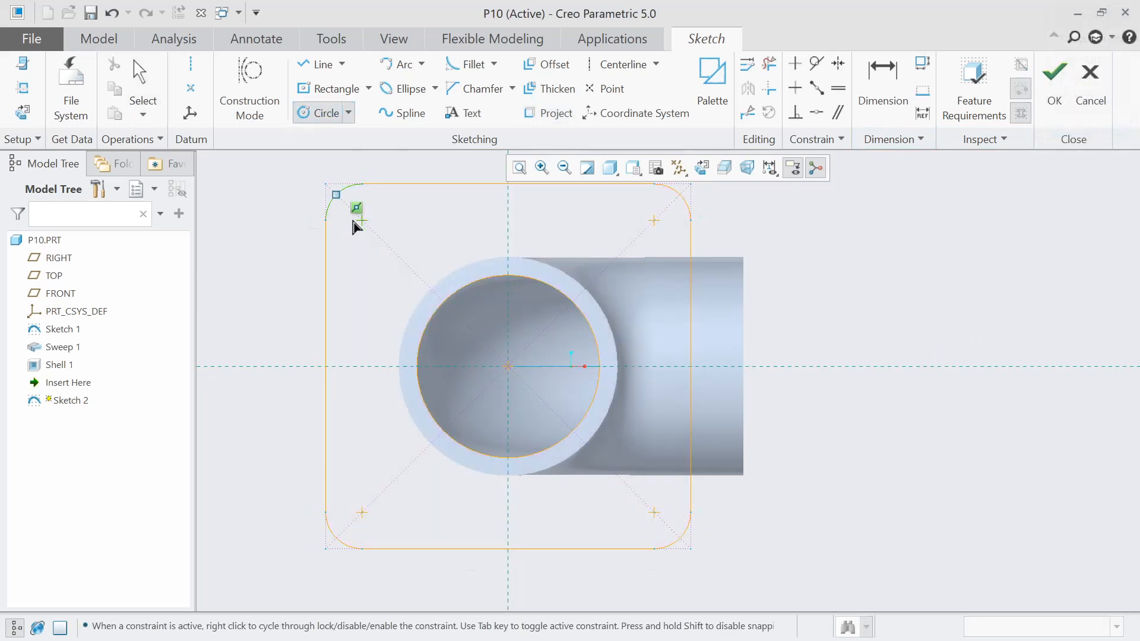
click(362, 220)
click(352, 236)
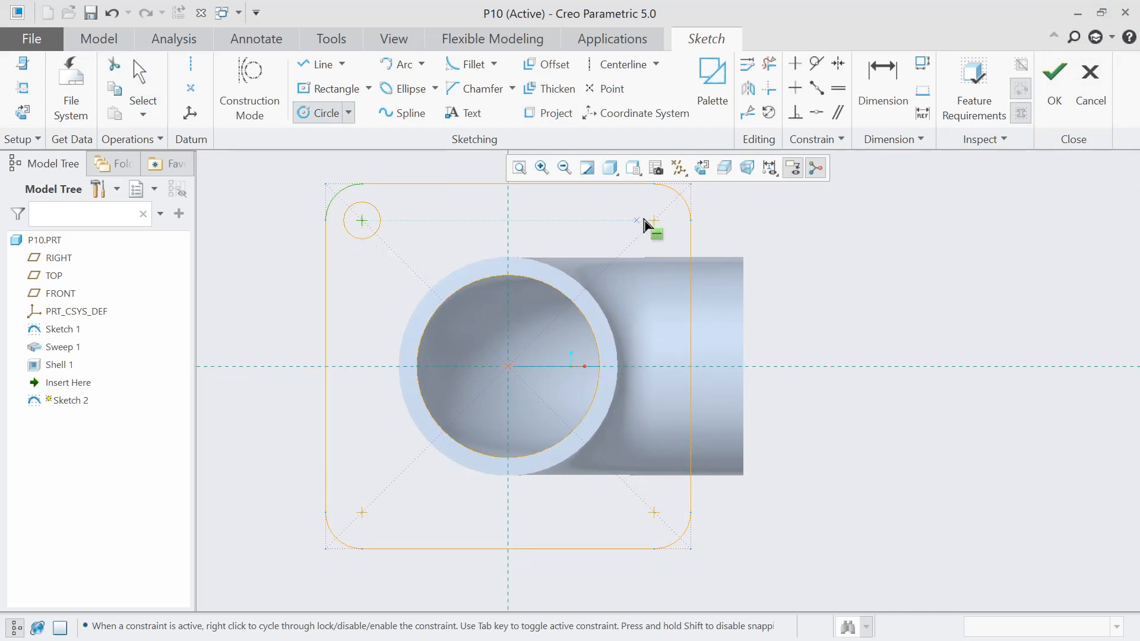
click(654, 221)
click(674, 233)
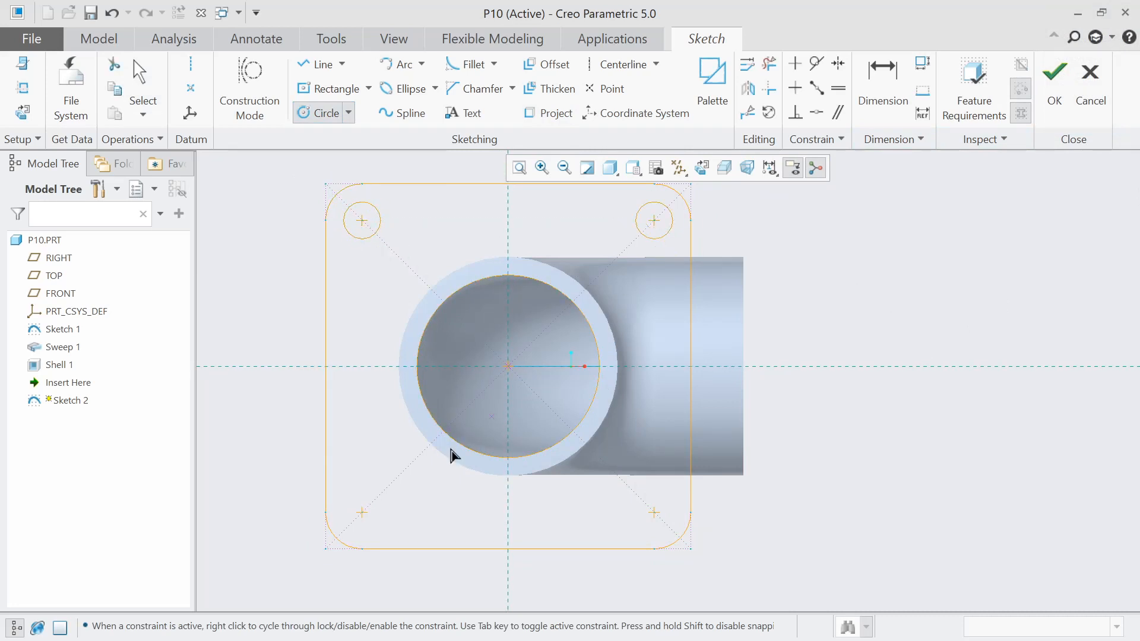
click(362, 512)
click(377, 522)
click(653, 513)
click(637, 526)
middle_click(600, 506)
Set the bolt-hole circles' diameter to 10 mm and finish the flange sketch
key(d)
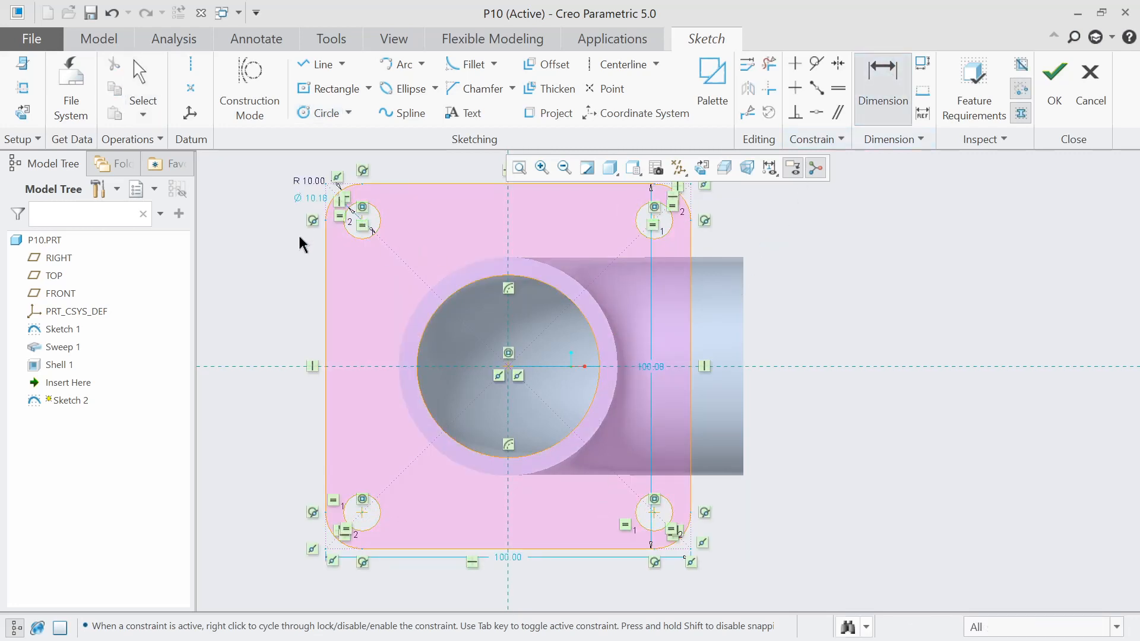
double_click(311, 198)
text(10)
key(Return)
click(1054, 101)
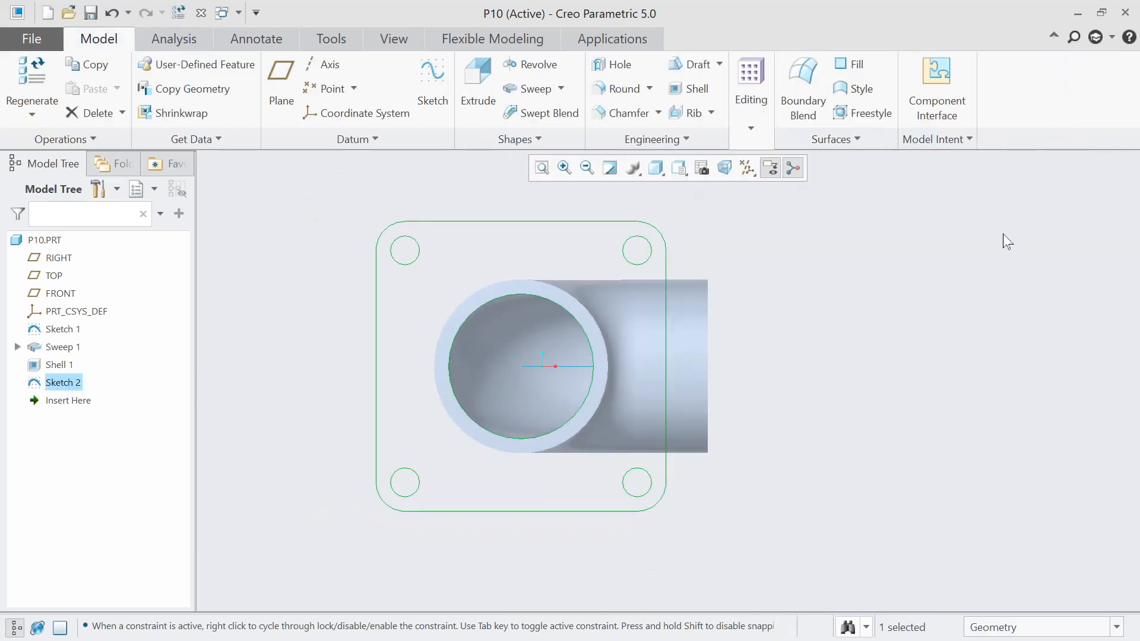
Extrude the flange sketch to a depth of 10 mm
click(476, 89)
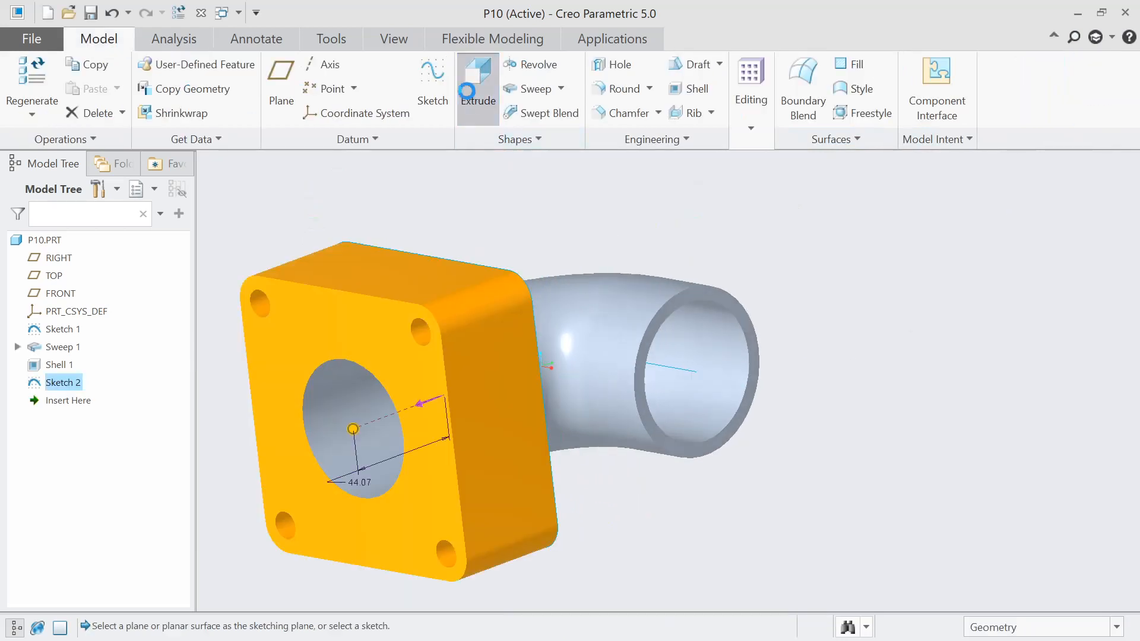
text(10)
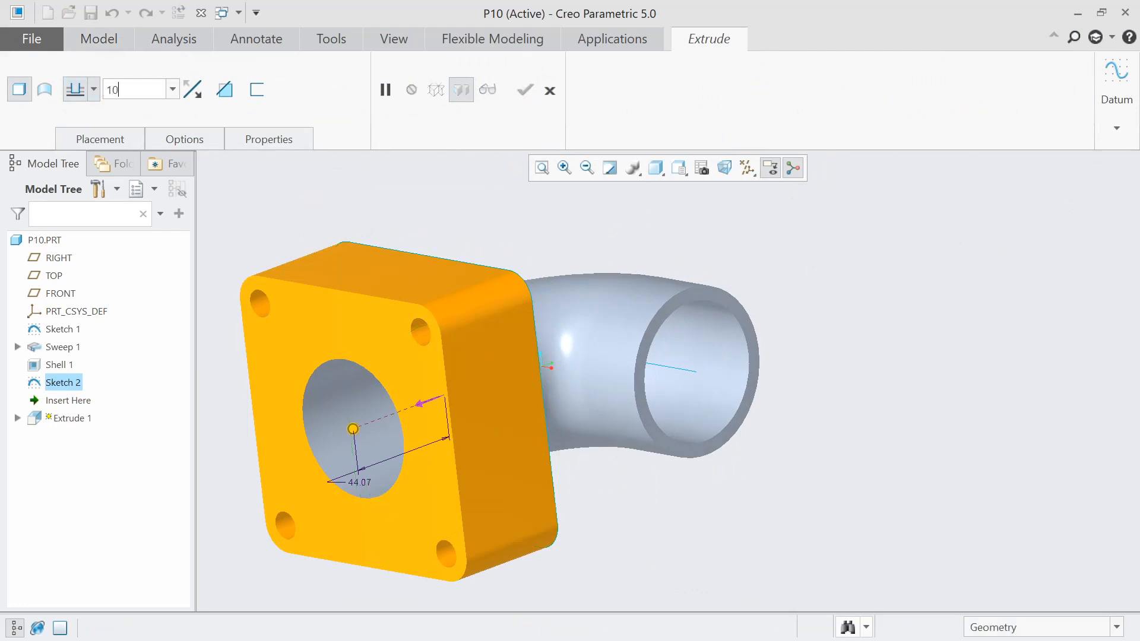
key(Return)
click(525, 90)
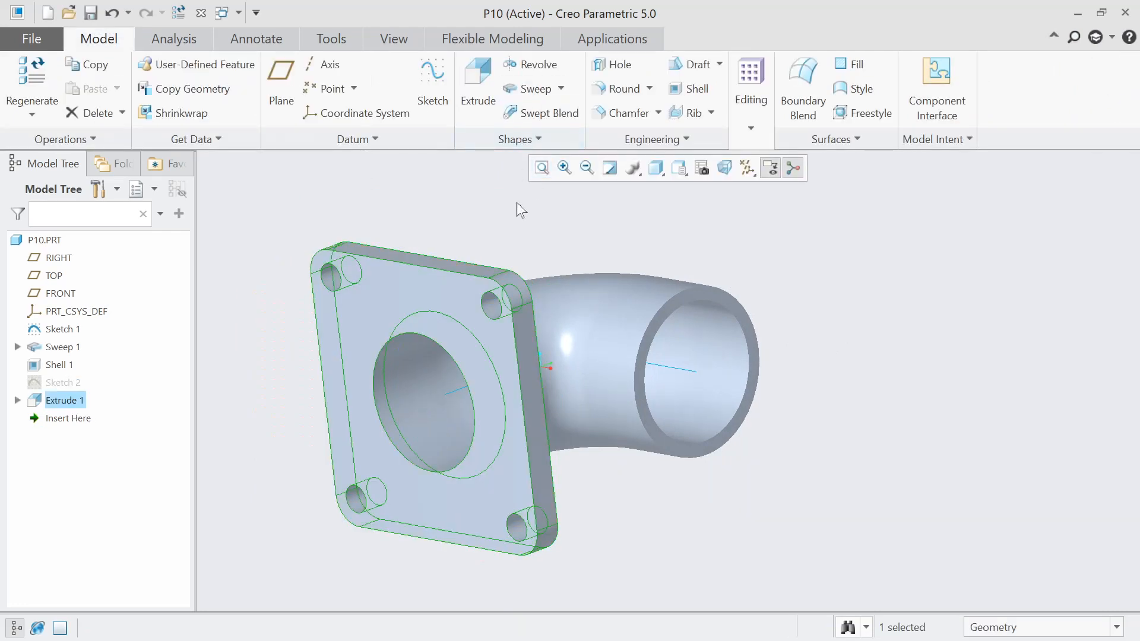
click(489, 211)
Start a new sketch on the annular face at the pipe's other open end, viewed square to the sketch plane
middle_drag(490, 211, 437, 257)
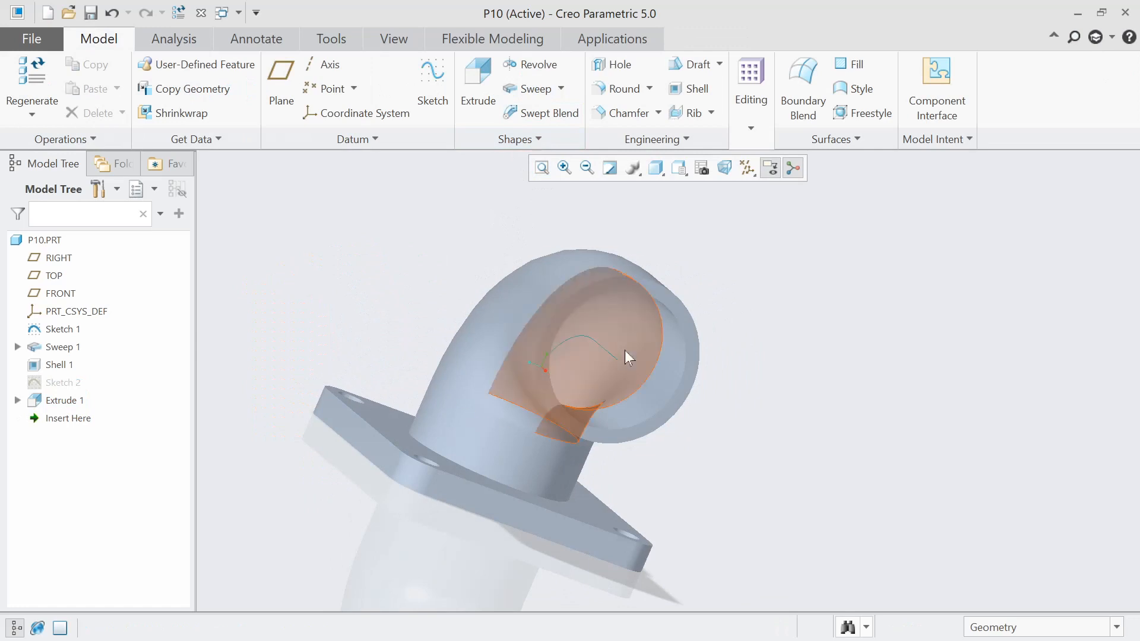
middle_drag(624, 350, 613, 258)
click(612, 249)
scroll(604, 248, down, 2)
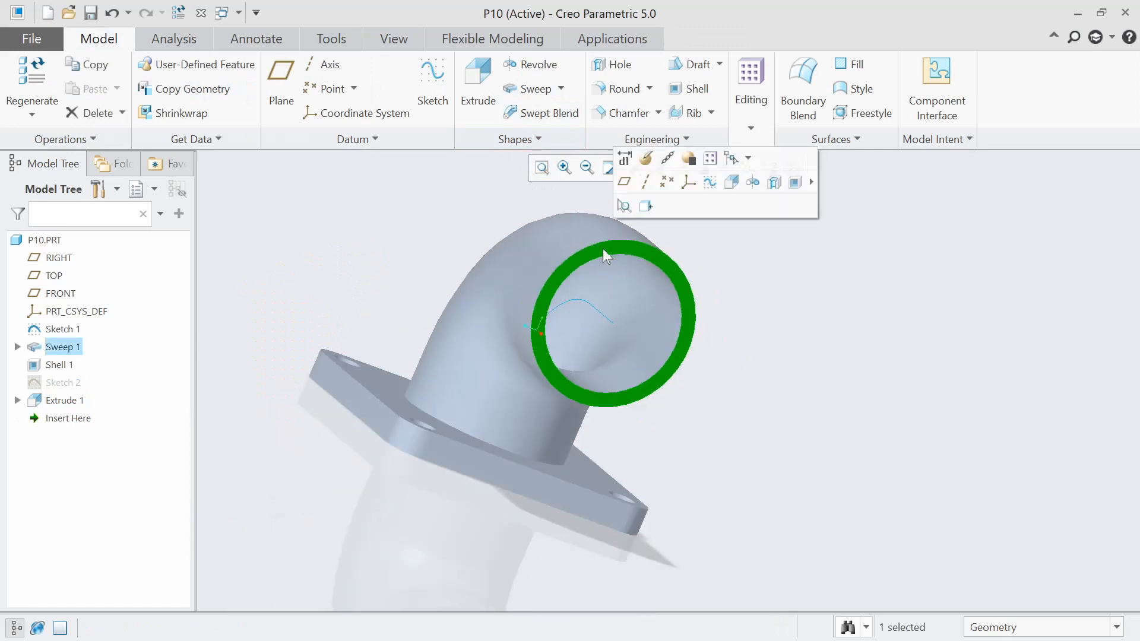
click(430, 77)
click(703, 165)
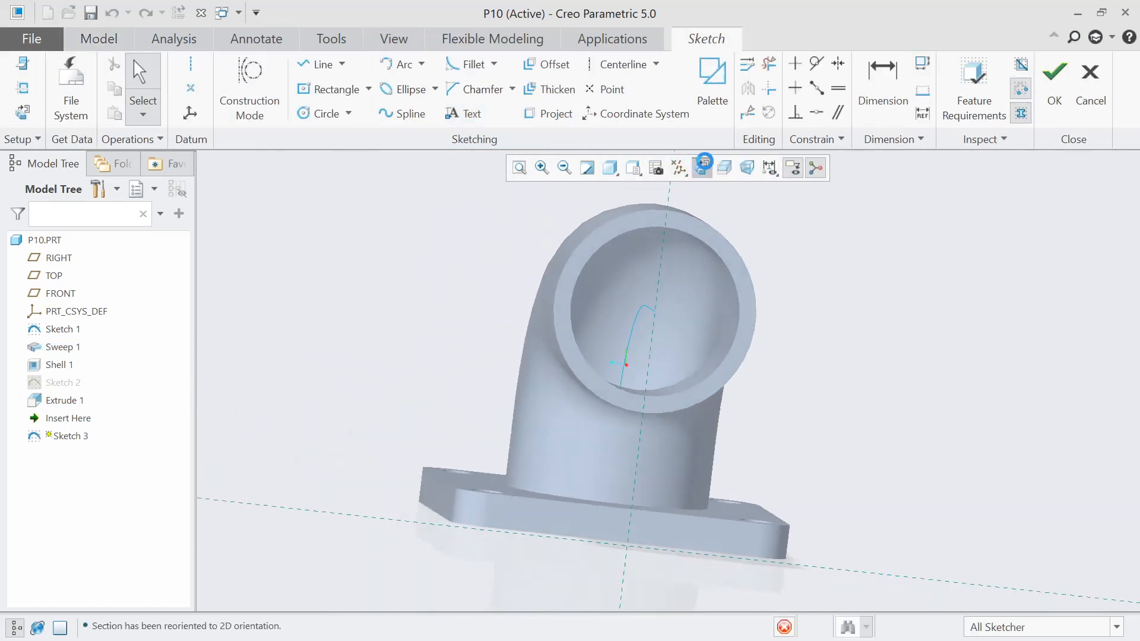
Sketch a center rectangle about 113 mm wide and 69 mm high, centred on the pipe bore
click(369, 89)
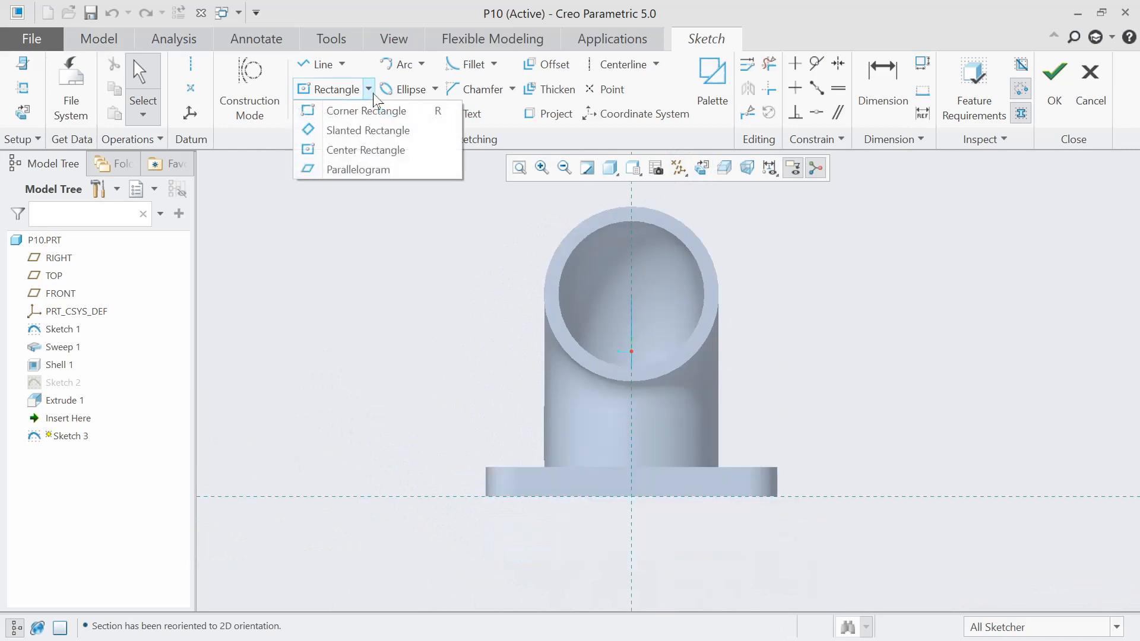
click(351, 152)
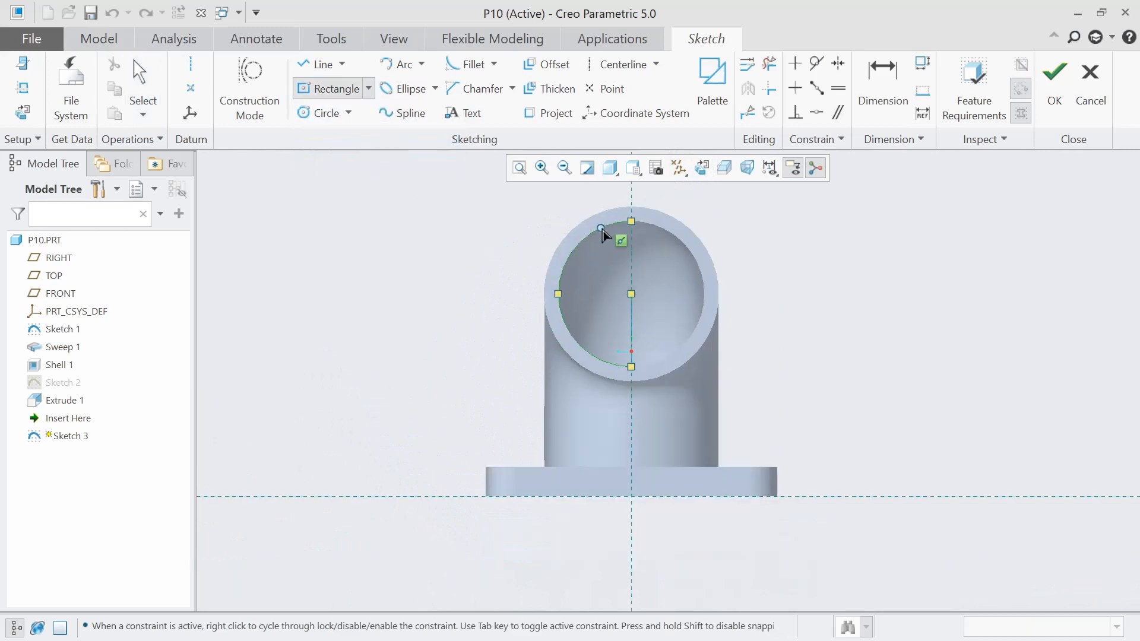
click(631, 294)
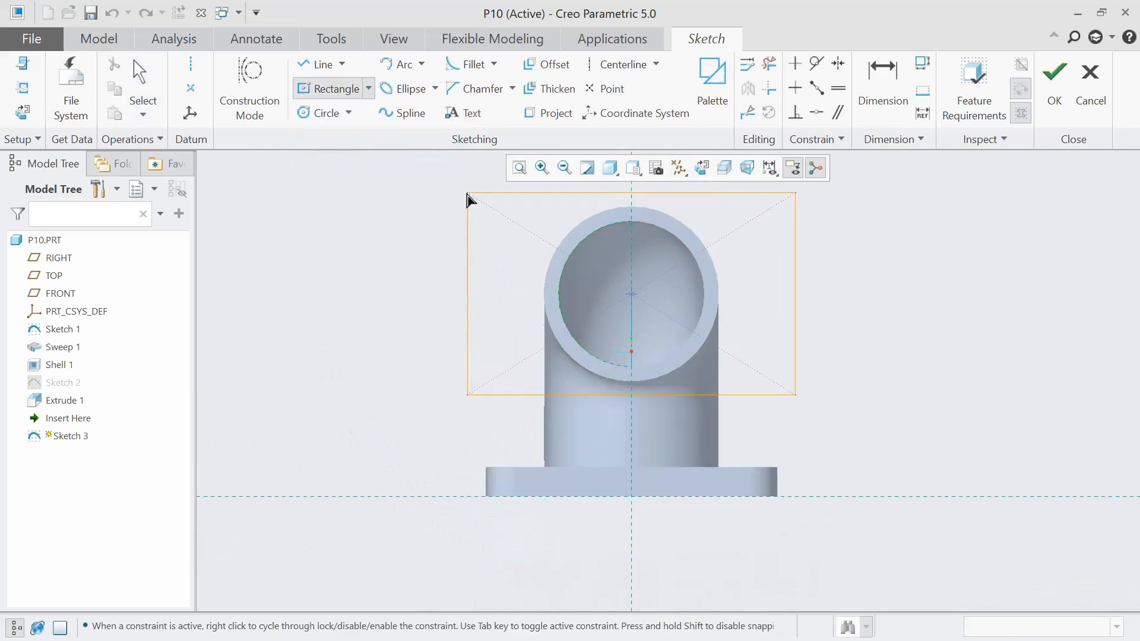
click(467, 193)
Set the second flange rectangle's width and height to 100 mm each
click(883, 89)
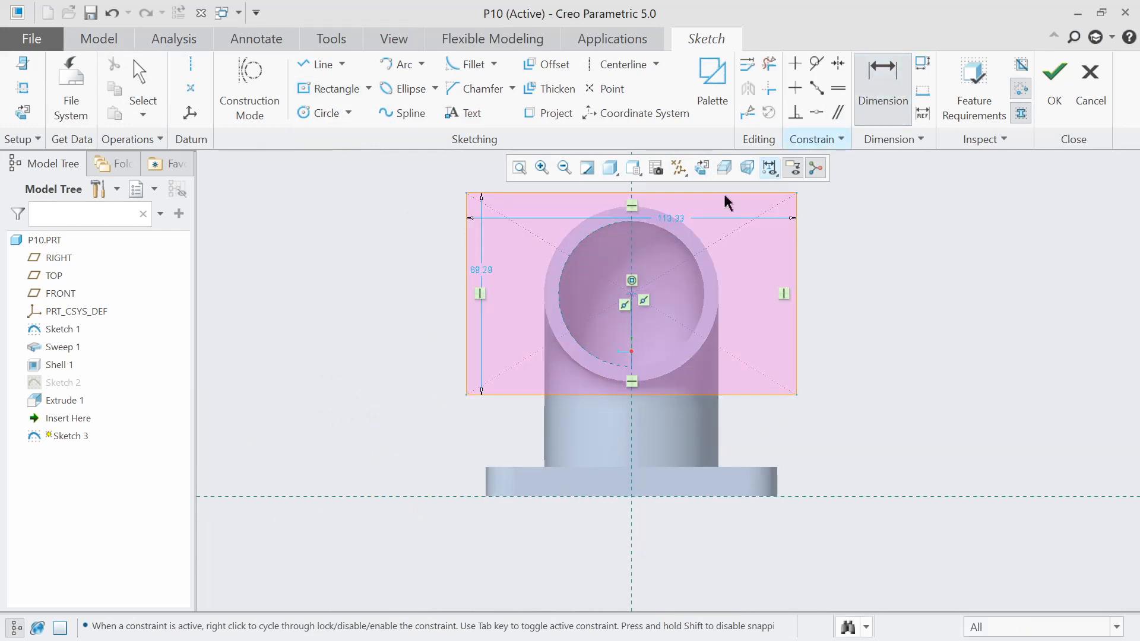
double_click(671, 219)
text(100)
key(Return)
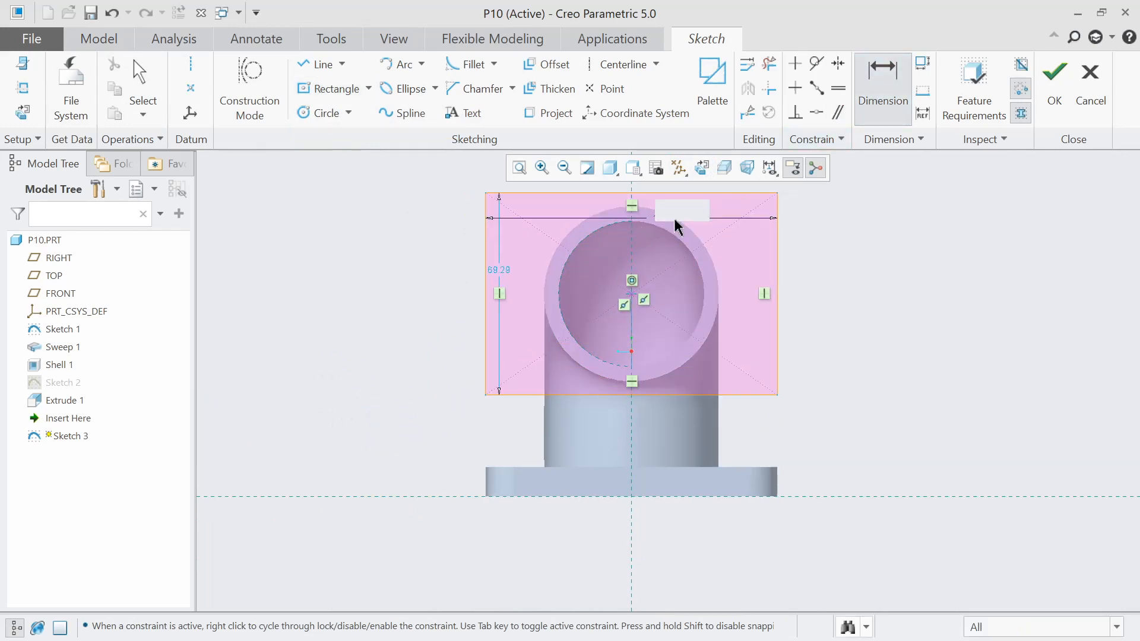
double_click(498, 271)
text(10)
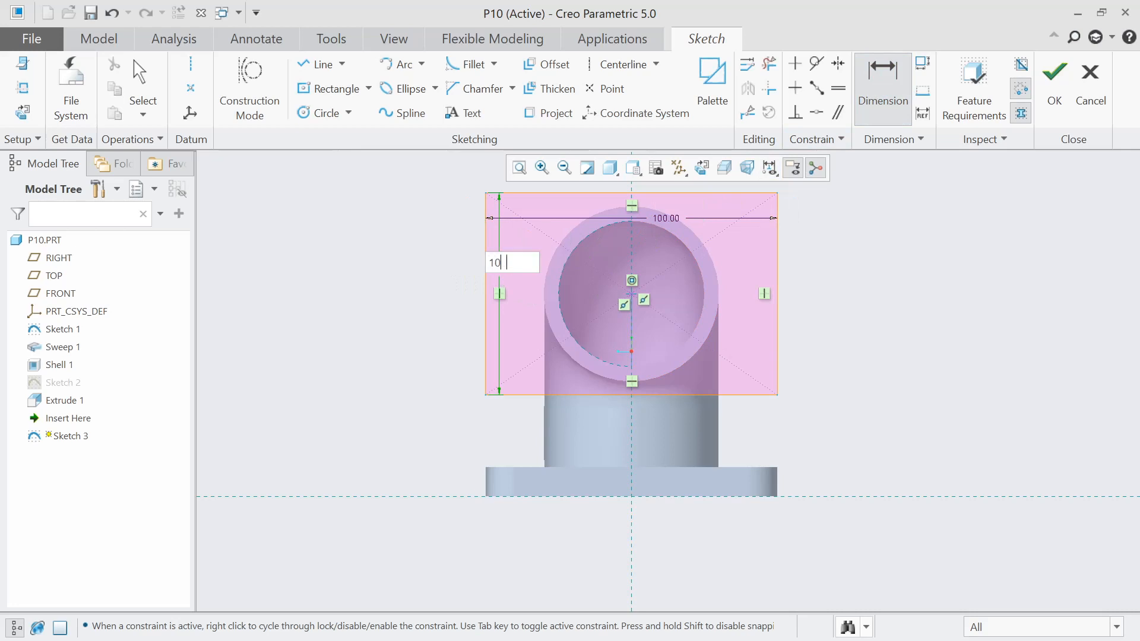
text(0)
key(Return)
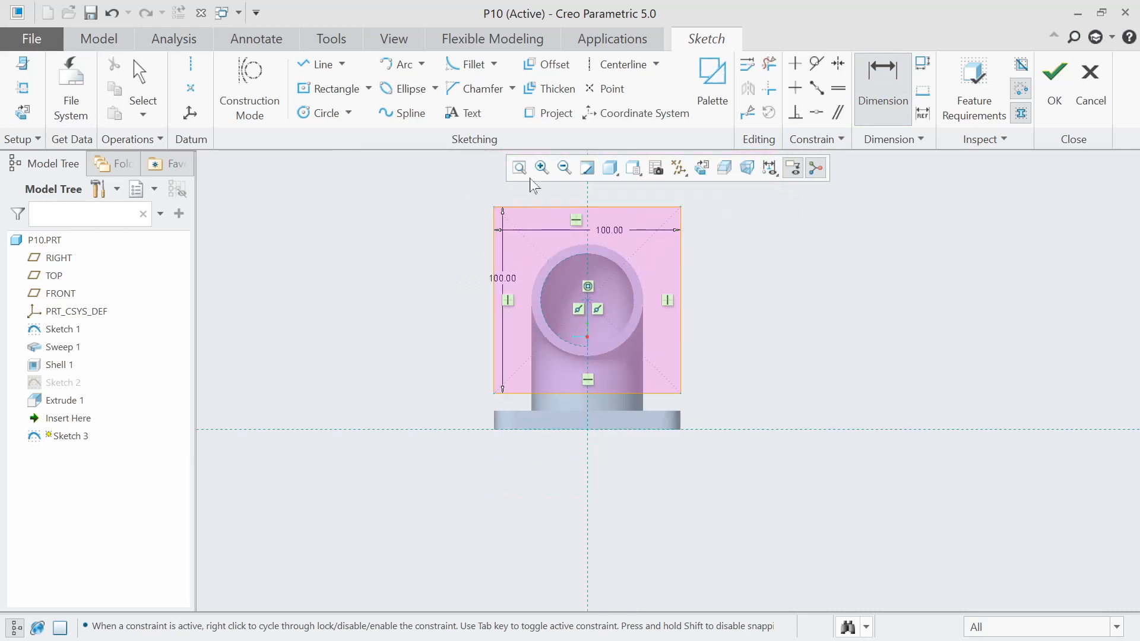
Project the open end's inner bore edge into the second flange sketch as a Chain converted to a closed loop
click(553, 114)
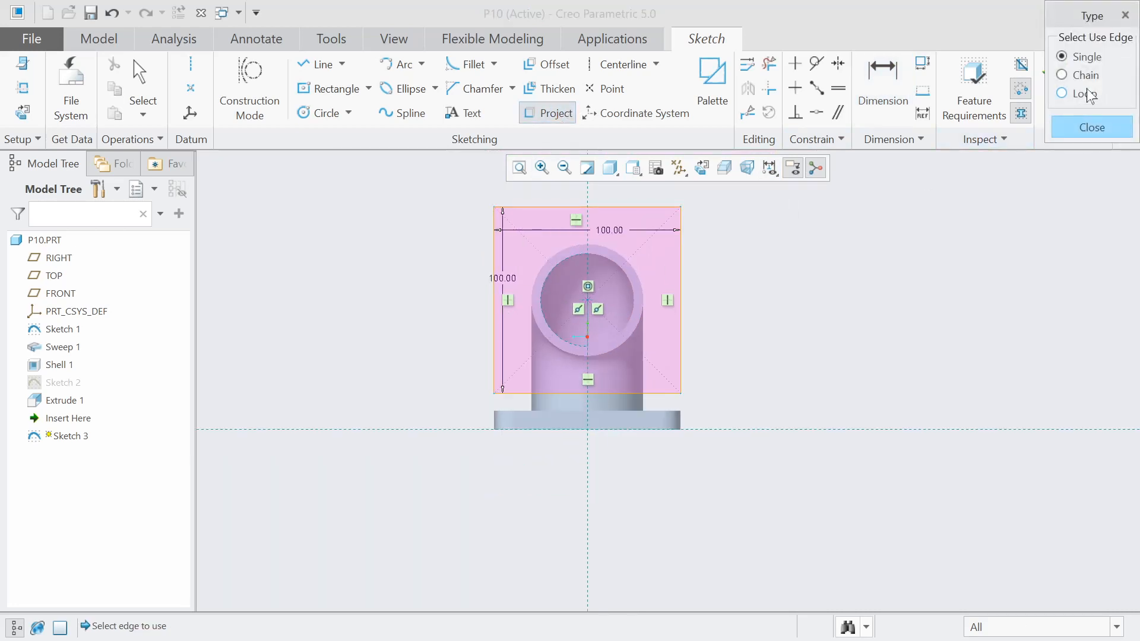
click(1067, 95)
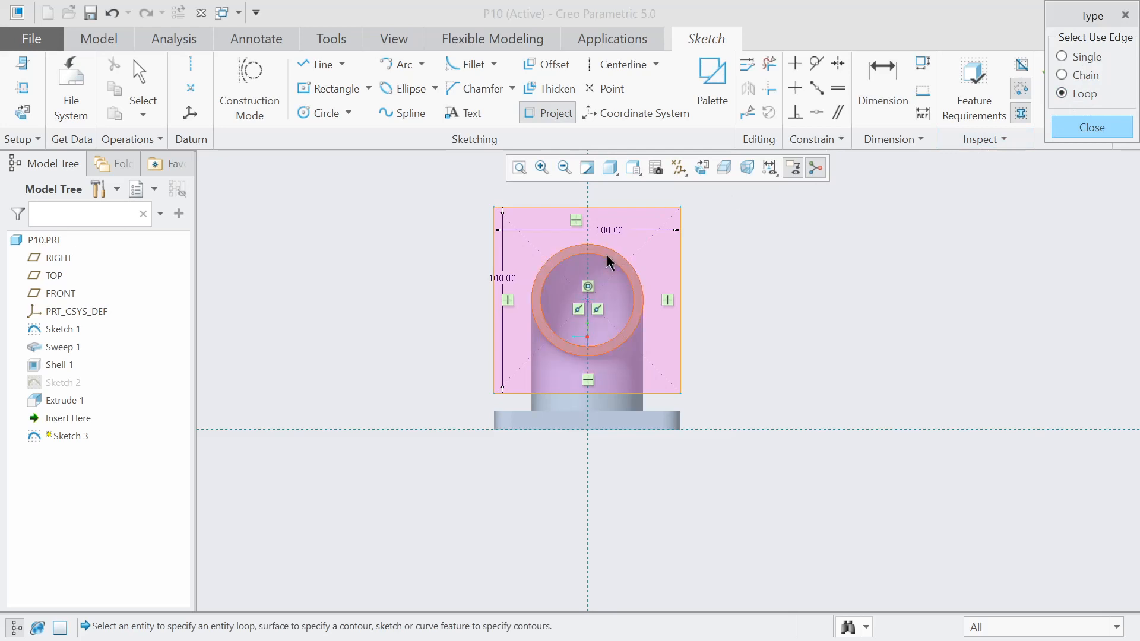
click(1077, 75)
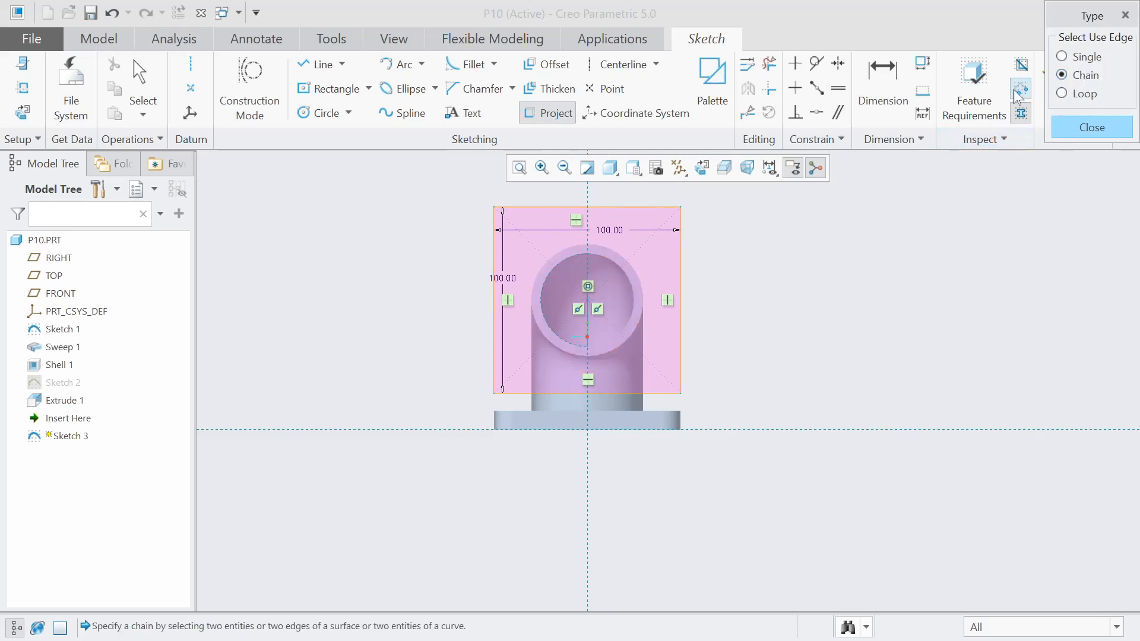
scroll(534, 297, up, 3)
click(567, 259)
click(658, 245)
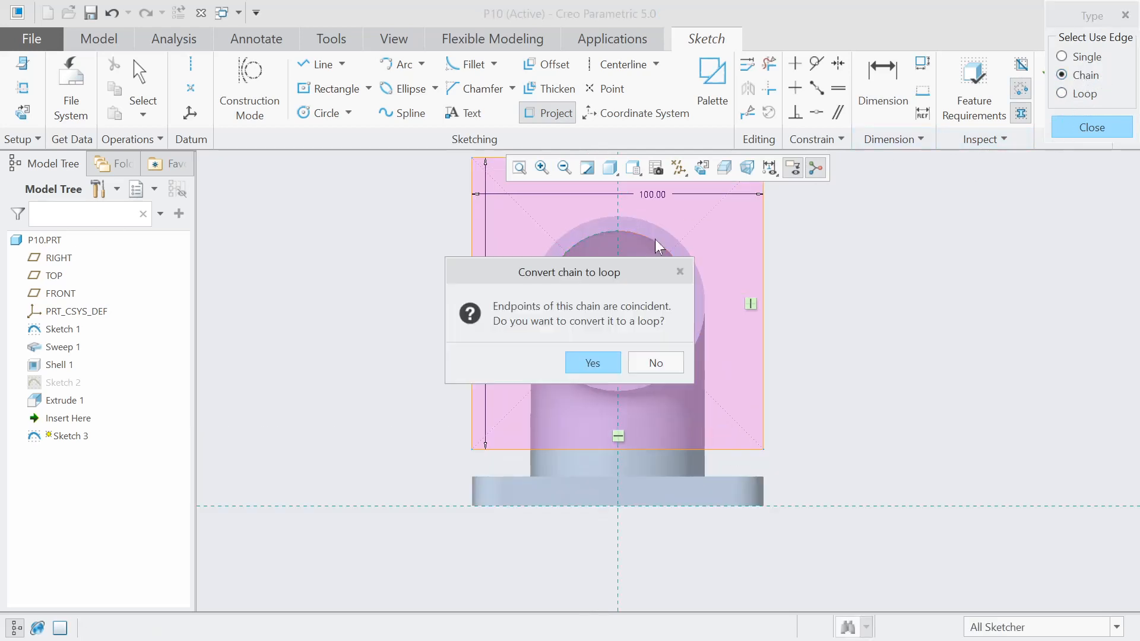
click(593, 363)
scroll(861, 359, down, 2)
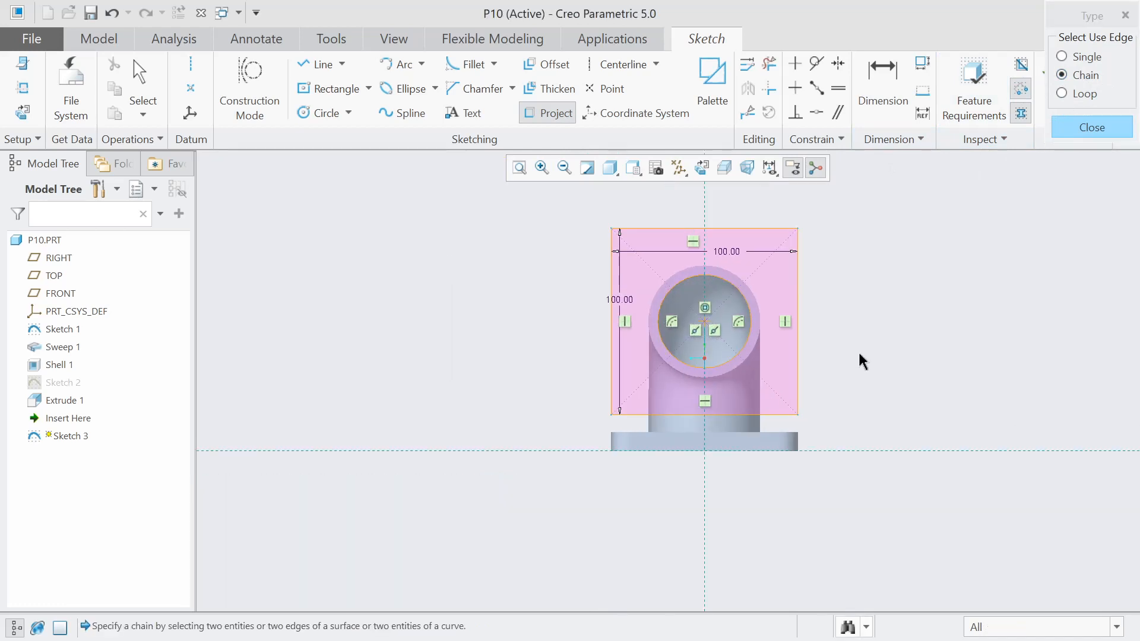
click(1123, 134)
Round the four corners of the second flange rectangle with sketch fillets of about 7, 13, 10 and 9 mm radius
scroll(907, 250, up, 1)
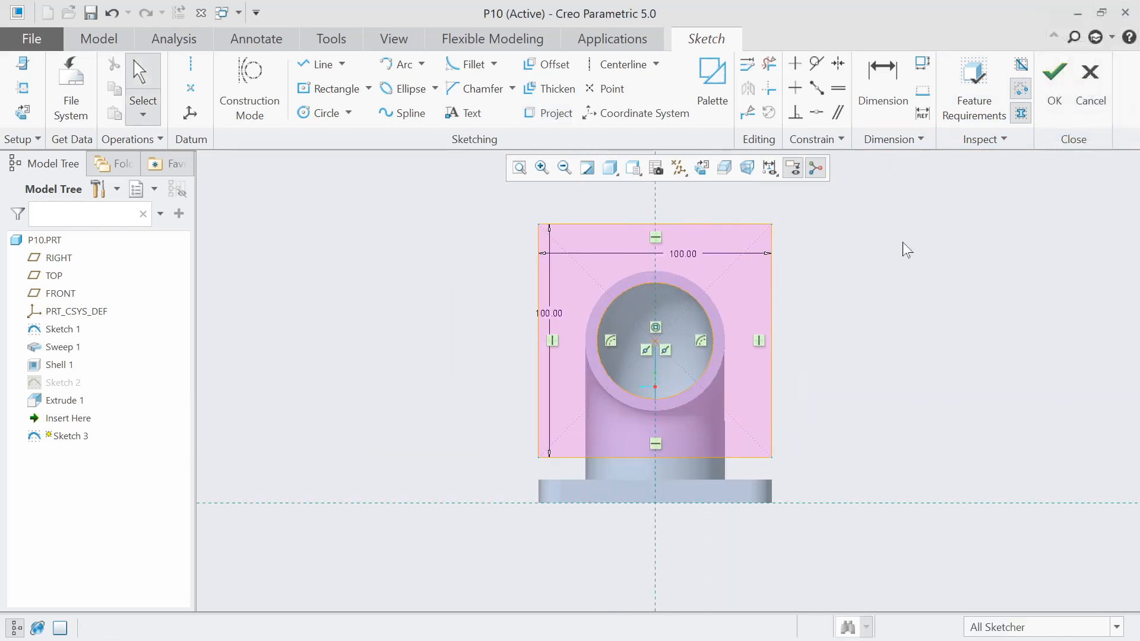
click(469, 64)
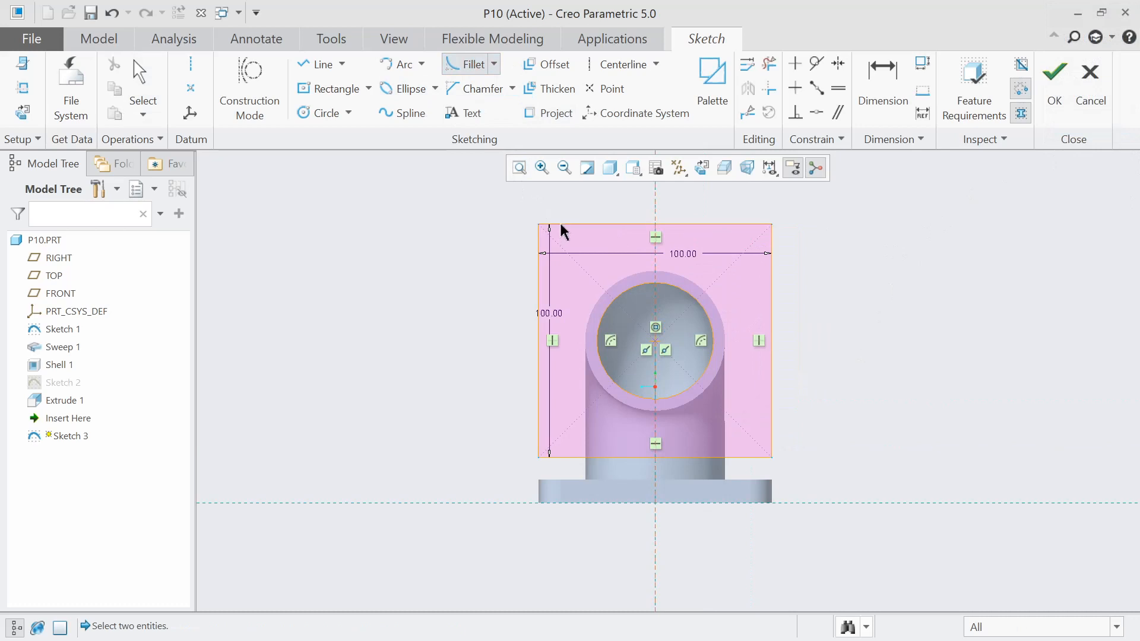
click(537, 250)
click(545, 225)
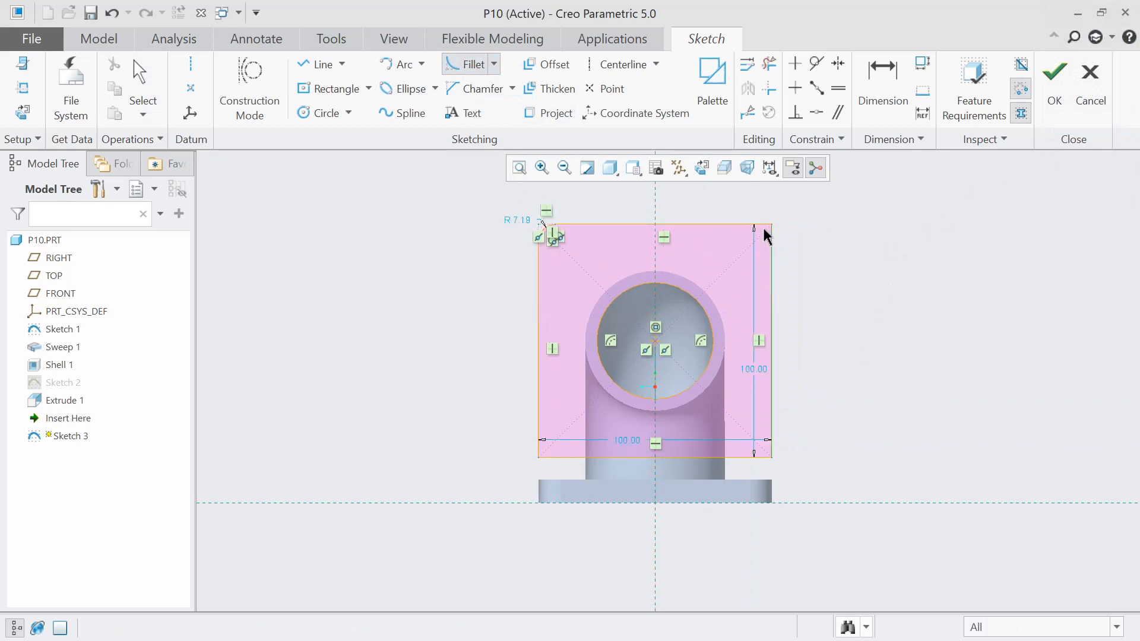
click(743, 224)
click(771, 252)
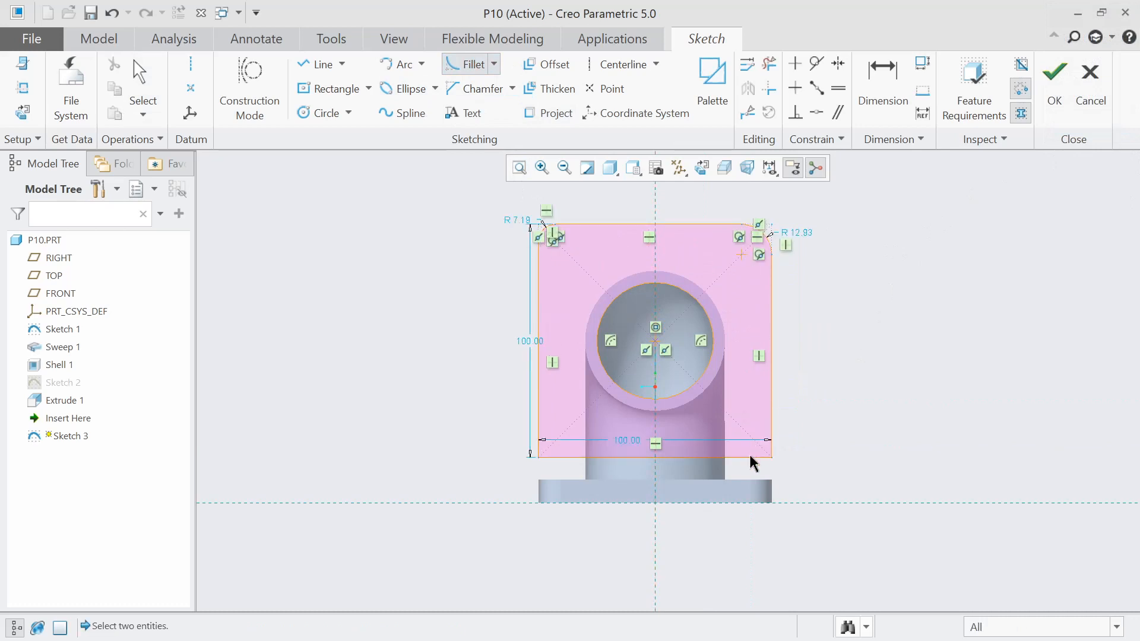
click(770, 428)
click(749, 457)
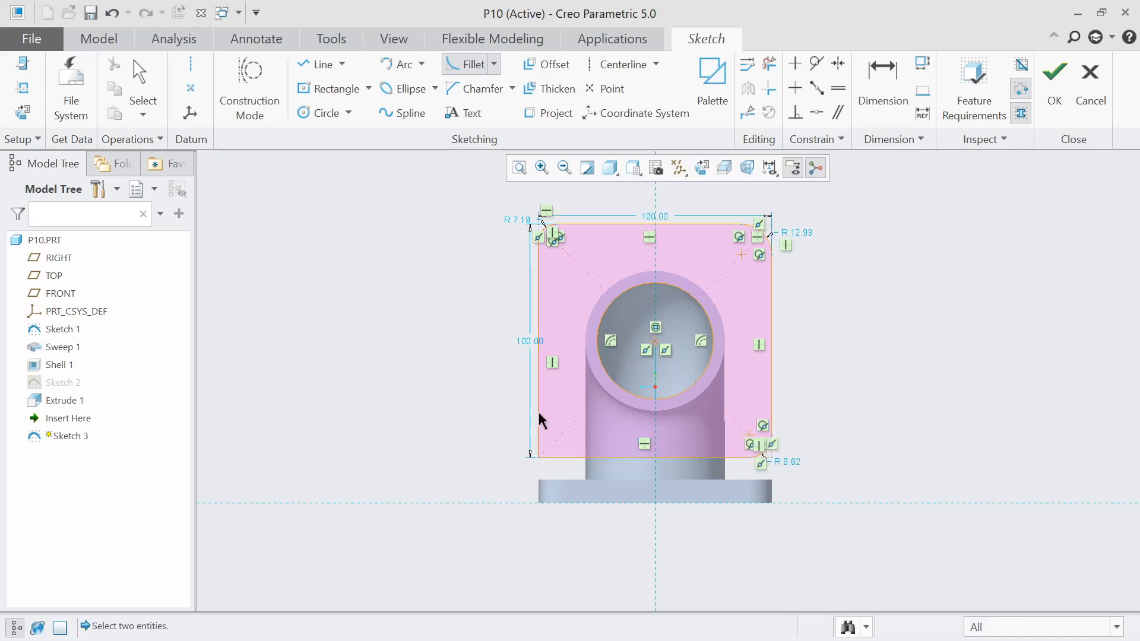
click(561, 458)
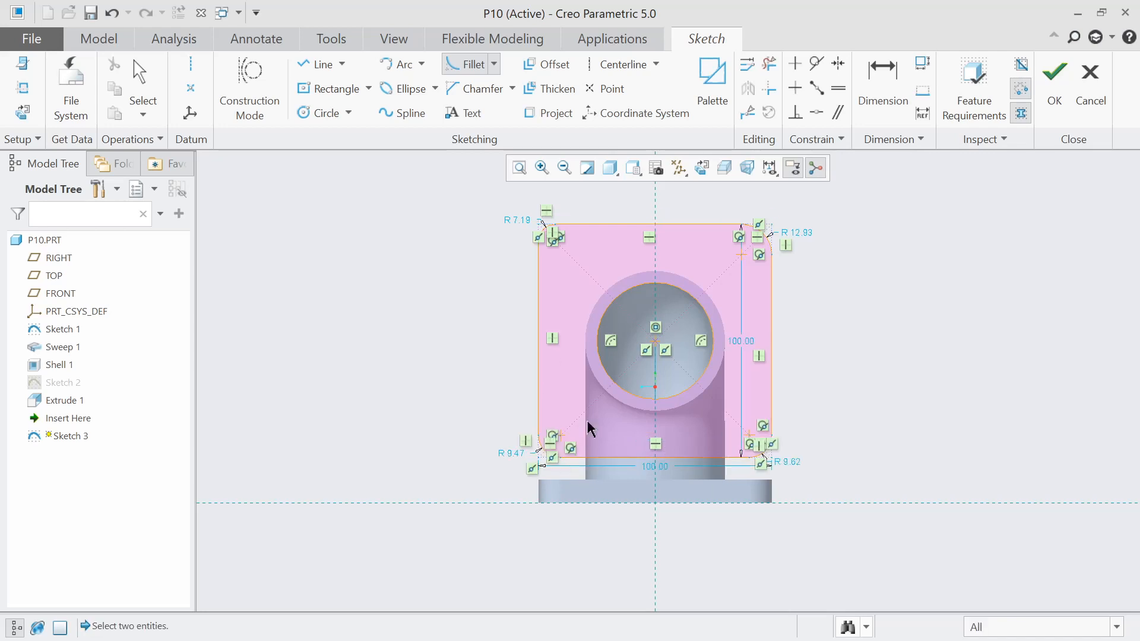
Set the radius of the second flange profile's upper-left corner fillet to 10 mm
click(901, 95)
scroll(639, 272, down, 2)
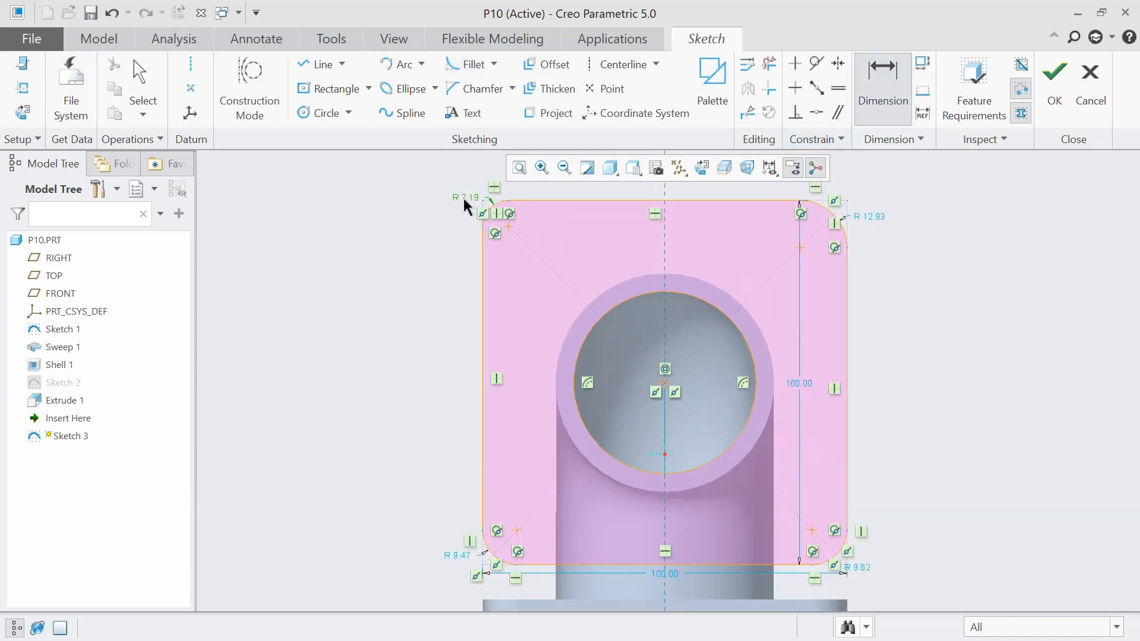
double_click(466, 198)
text(10)
key(Return)
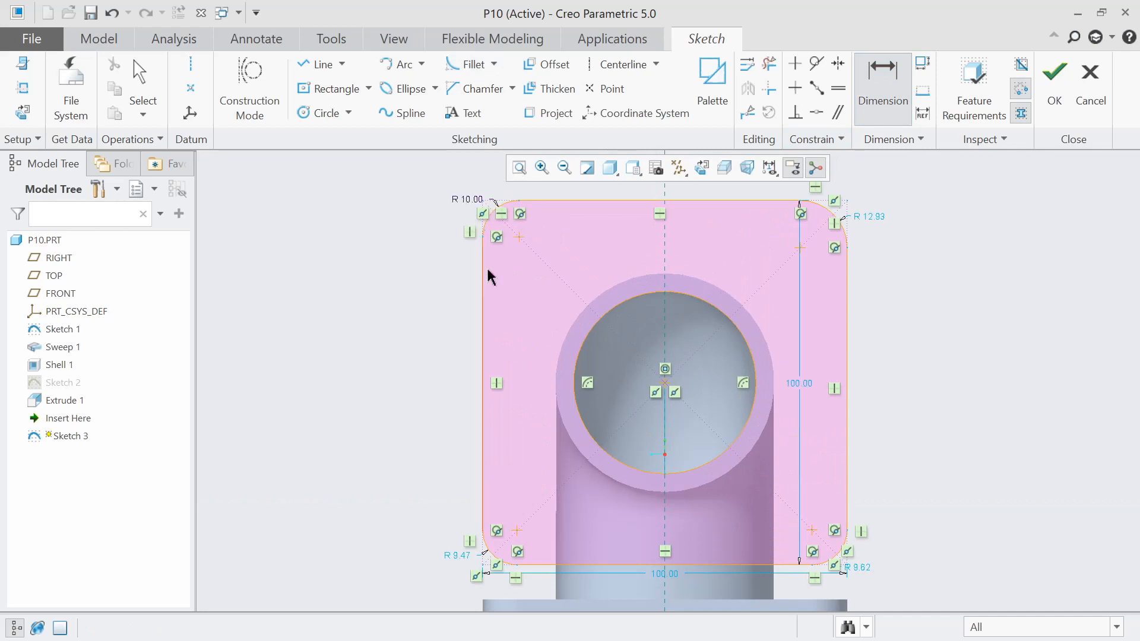
Constrain the four corner fillets of the second flange profile to equal radii
scroll(492, 274, up, 1)
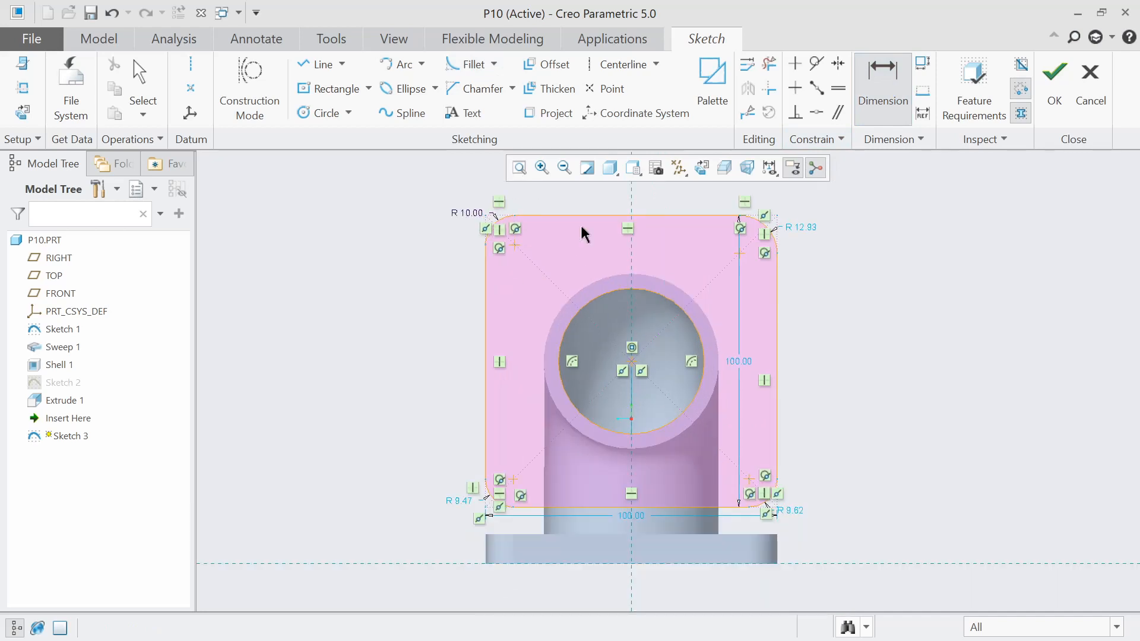
click(837, 93)
scroll(518, 316, down, 2)
scroll(493, 252, up, 2)
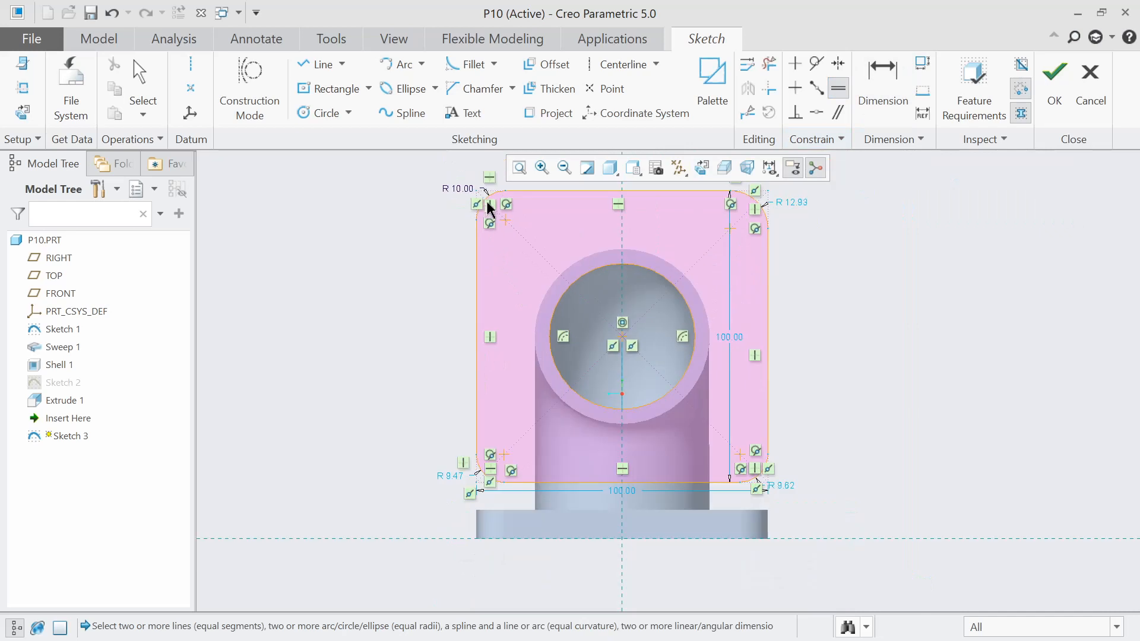
click(486, 199)
click(750, 203)
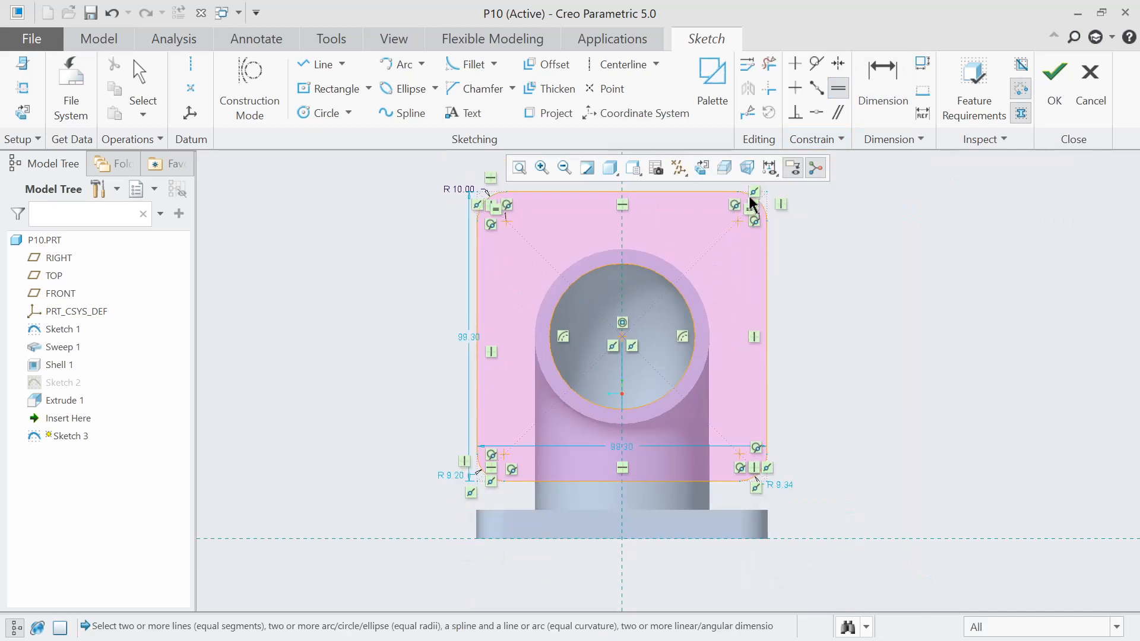
click(755, 481)
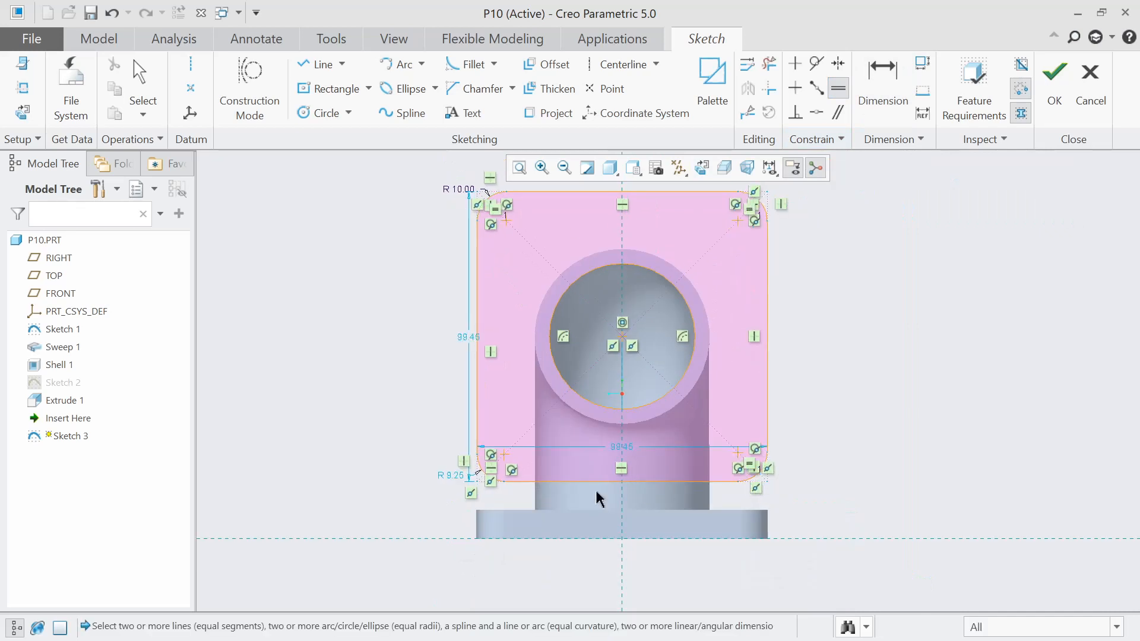
click(488, 476)
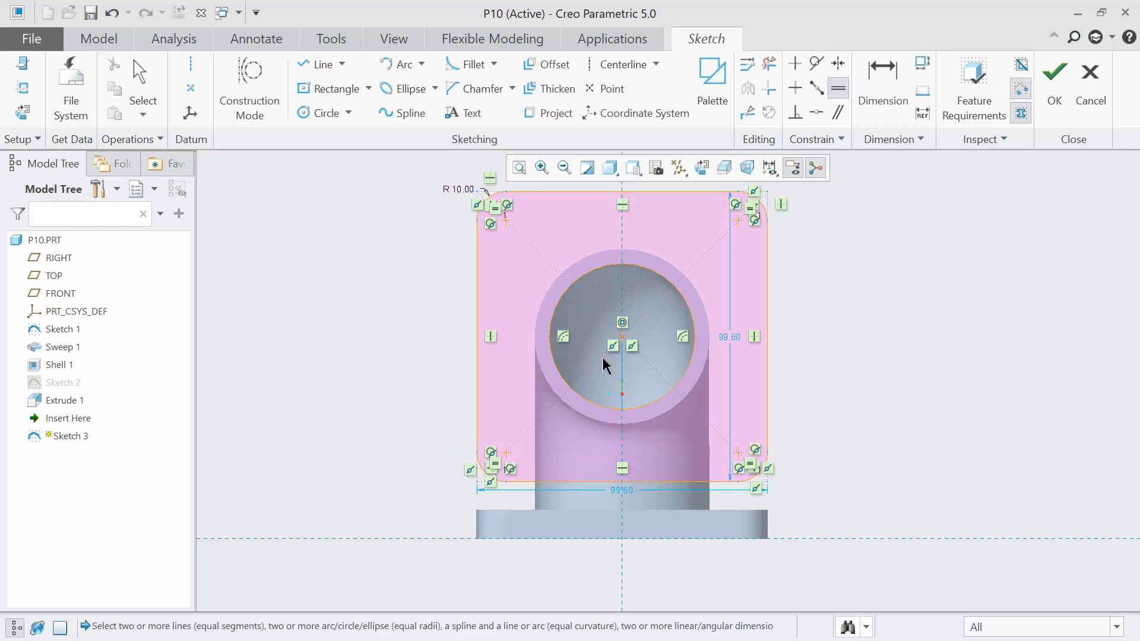
Sketch four equal bolt-hole circles of about 12.3 mm diameter, centred on the corner fillet centres of the second flange profile
click(323, 113)
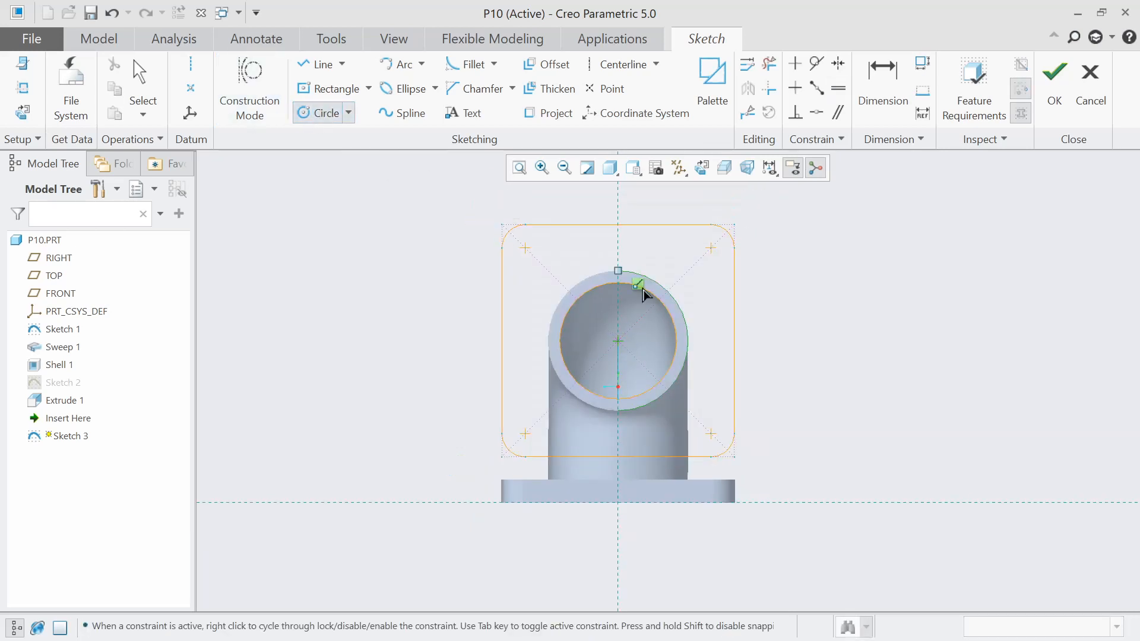
scroll(624, 296, up, 2)
click(471, 216)
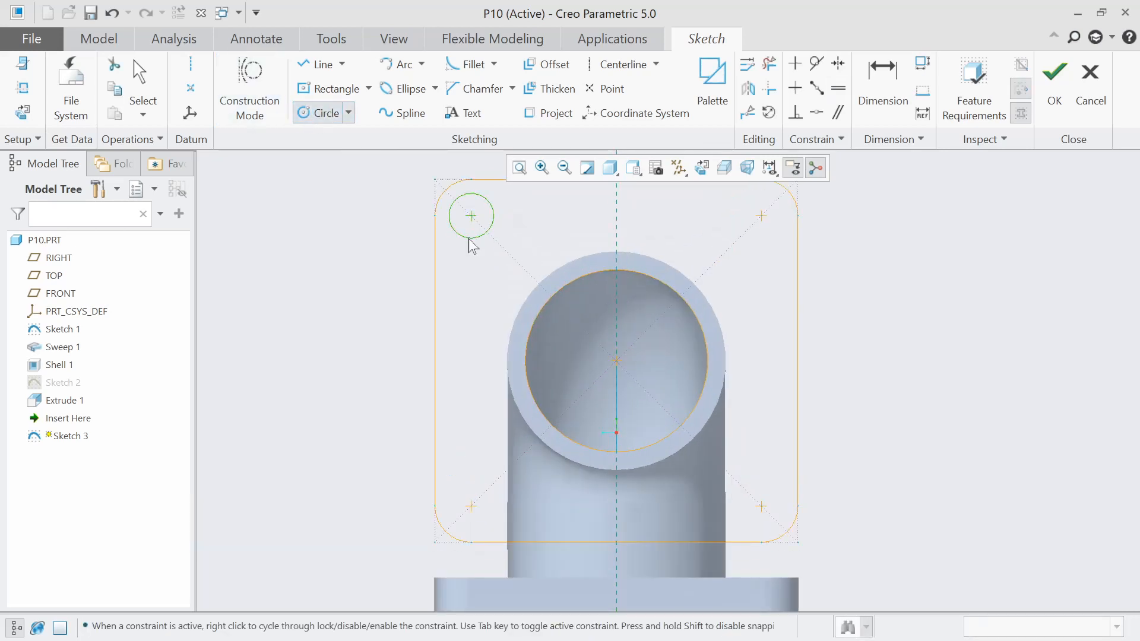
click(473, 246)
click(761, 216)
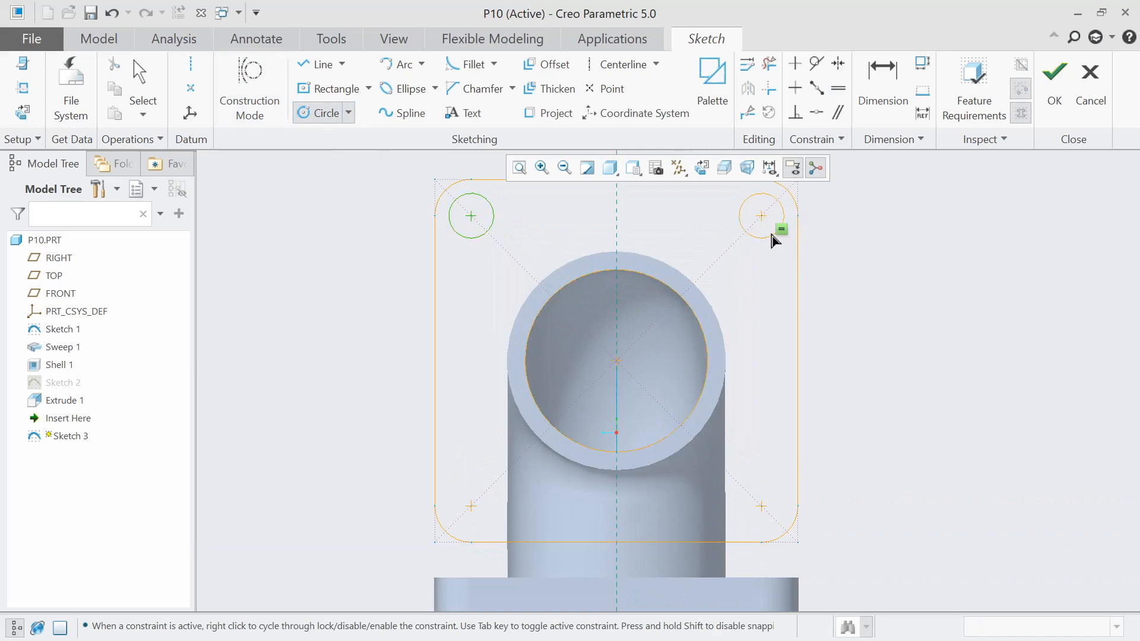
click(772, 240)
click(761, 505)
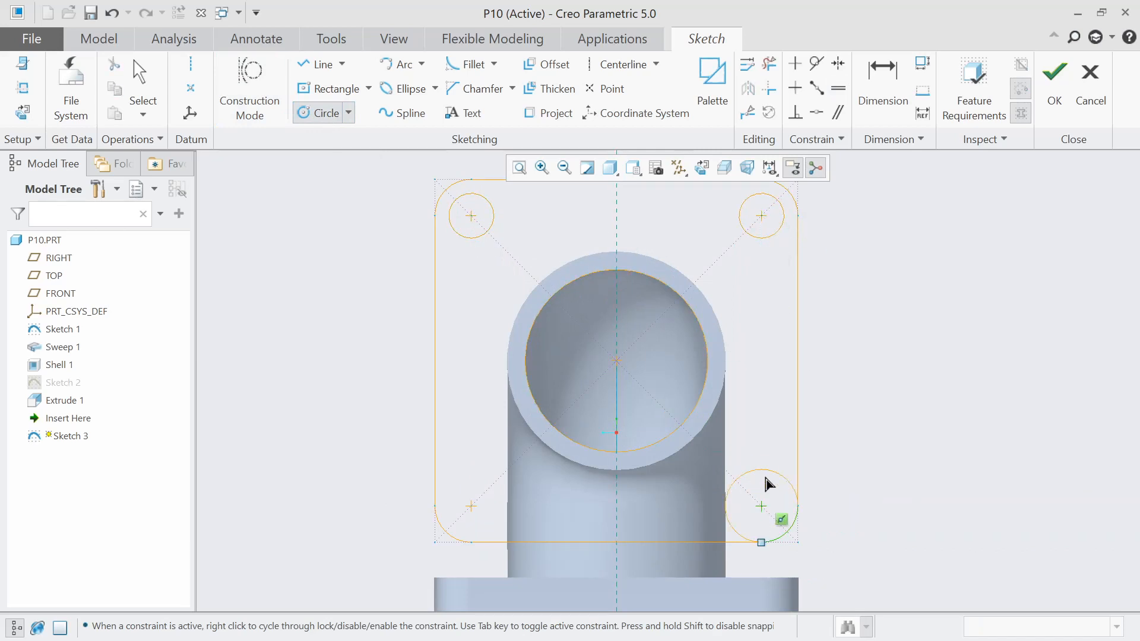
click(759, 493)
click(471, 506)
click(495, 528)
middle_click(670, 497)
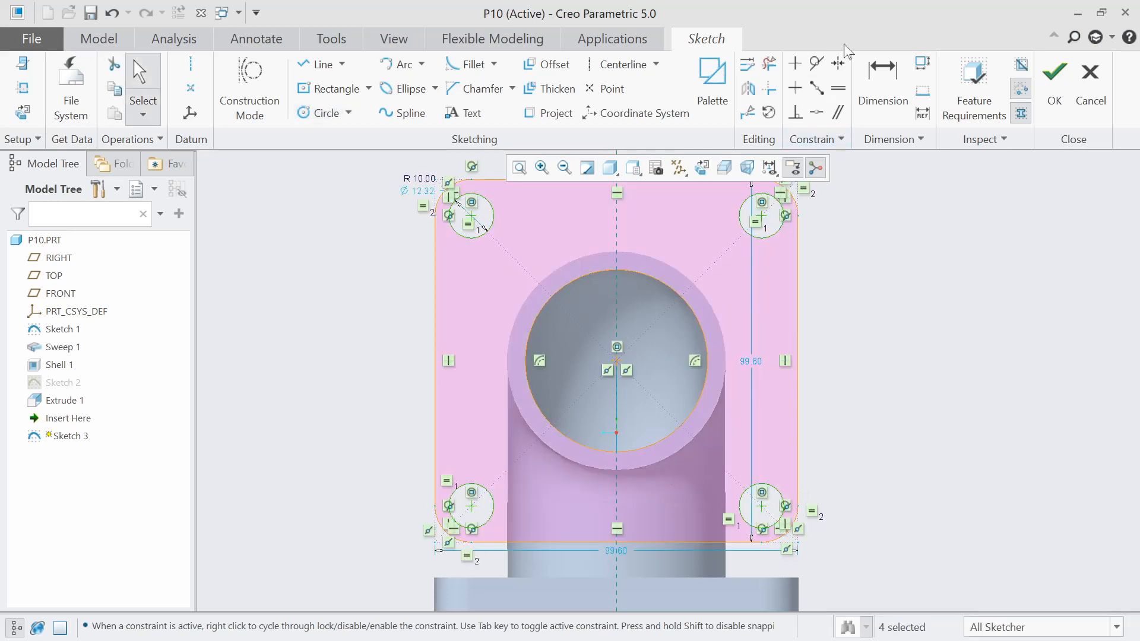
Set the bolt-hole circles' diameter to 10 mm and finish the second flange sketch
click(882, 83)
double_click(419, 193)
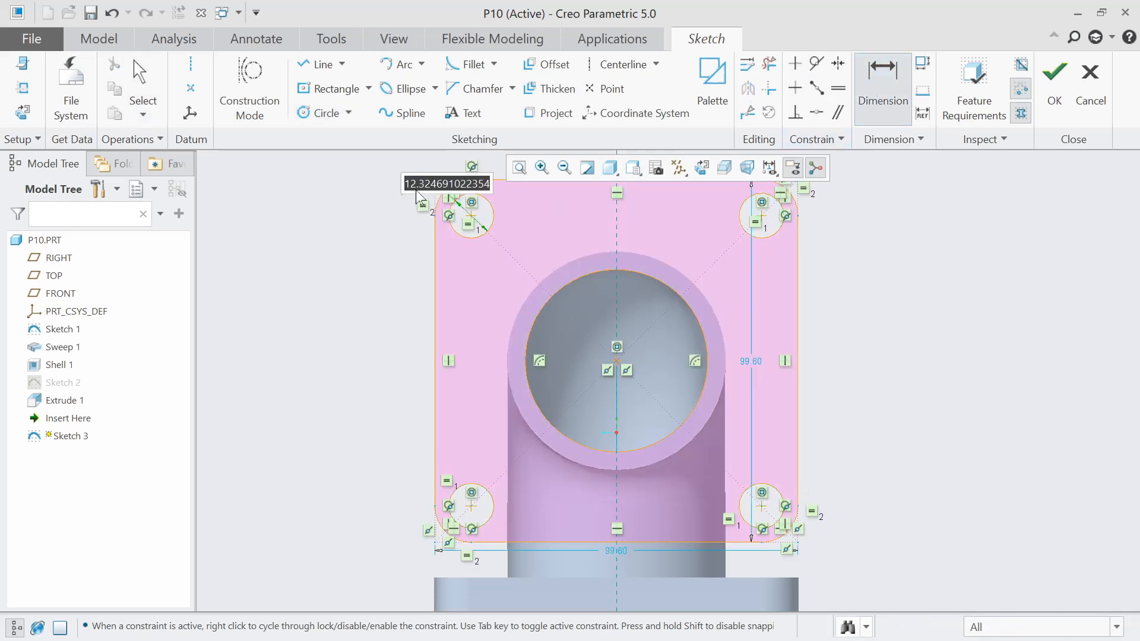
text(10)
key(Return)
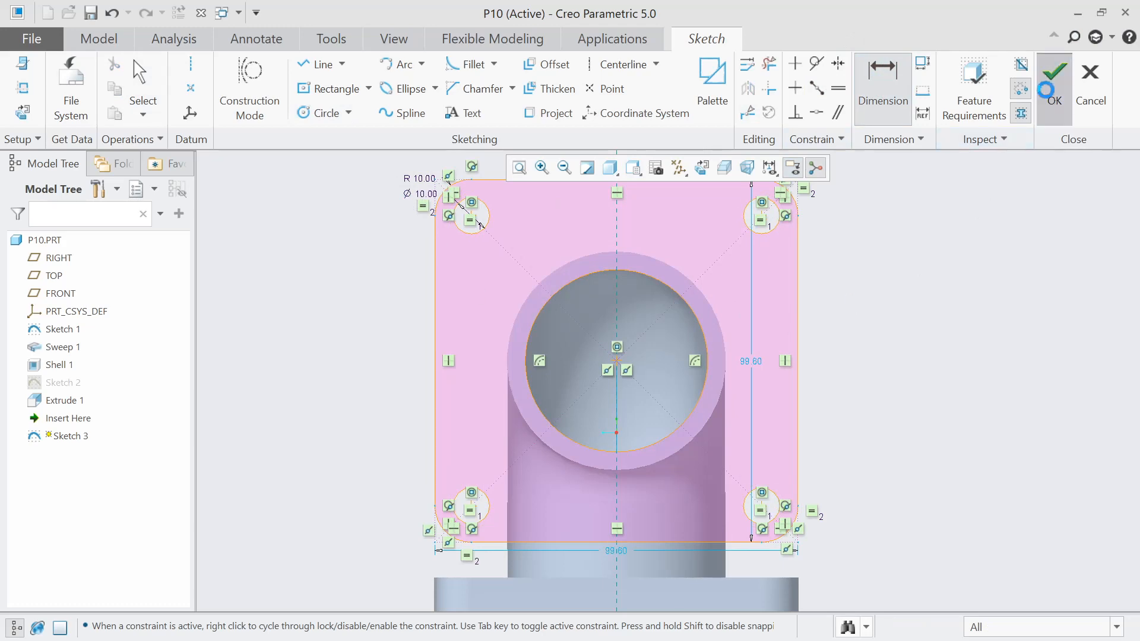
click(1054, 84)
Check the flange dimensions in the reference drawing in Photos, and extrude the second flange sketch 15 mm back along the pipe in Creo Parametric
key(alt+Tab)
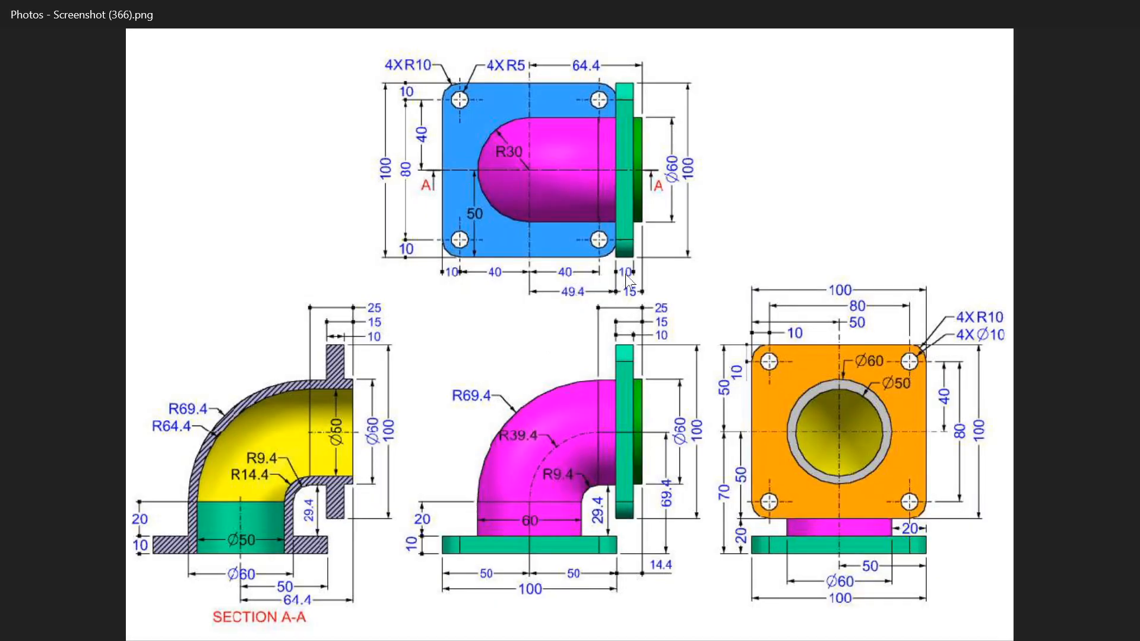
key(alt+Tab)
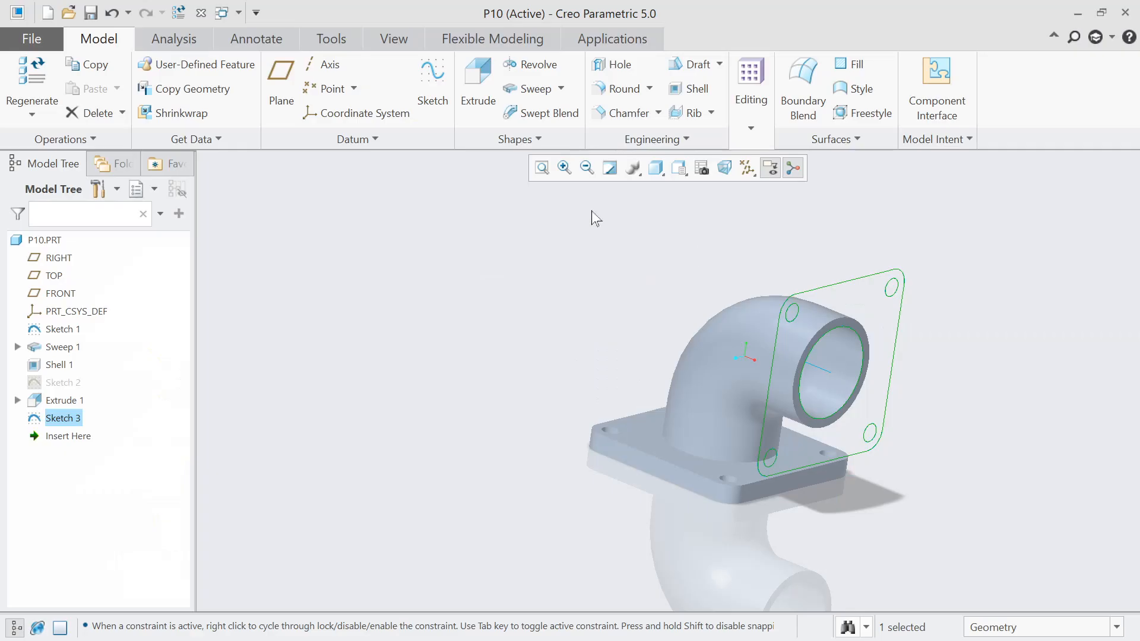
click(478, 77)
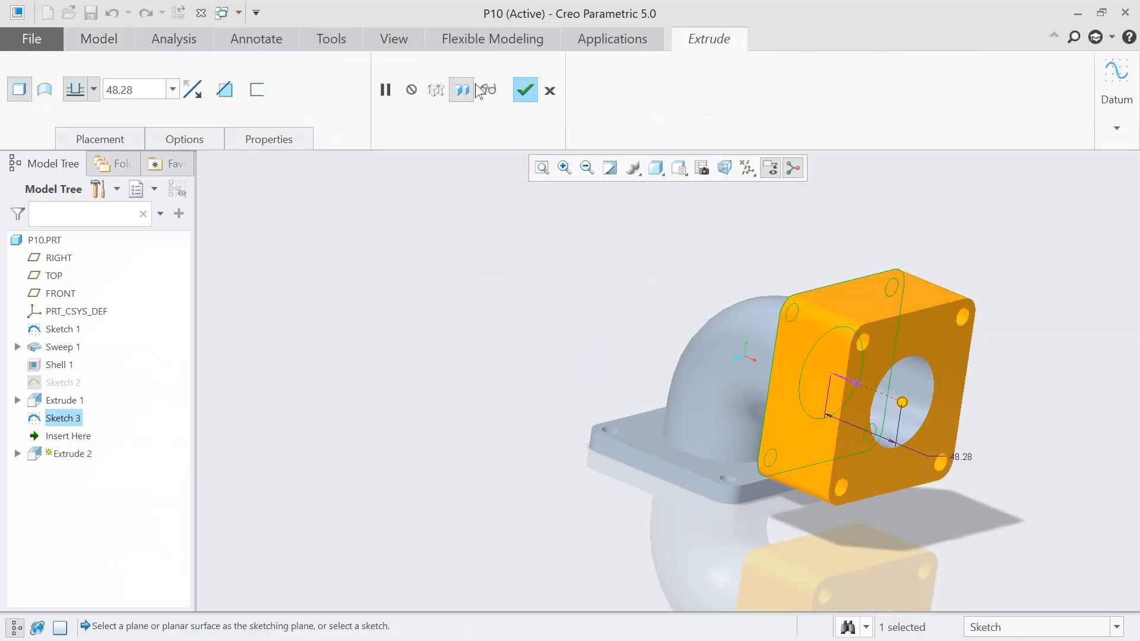
click(192, 90)
double_click(121, 90)
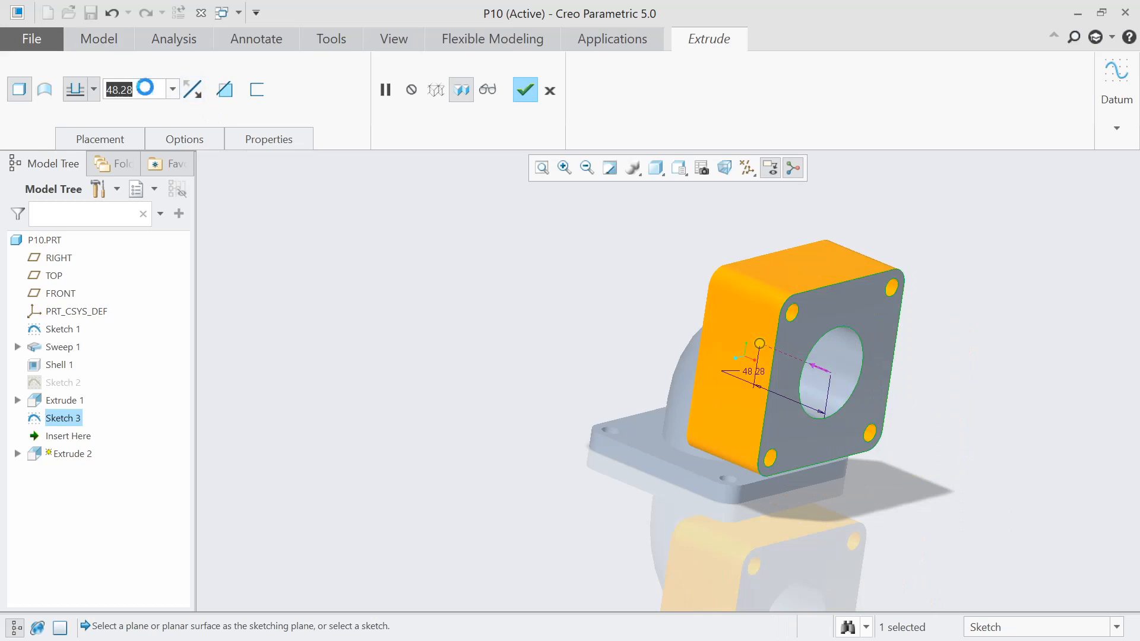
text(10)
key(Return)
double_click(122, 89)
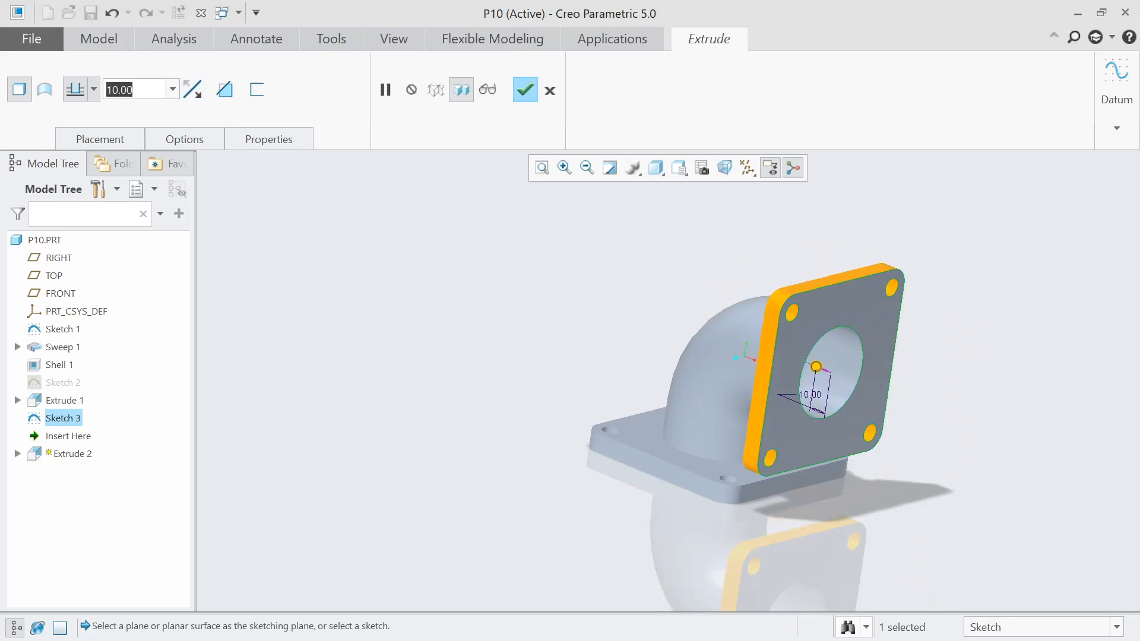
text(15)
key(Return)
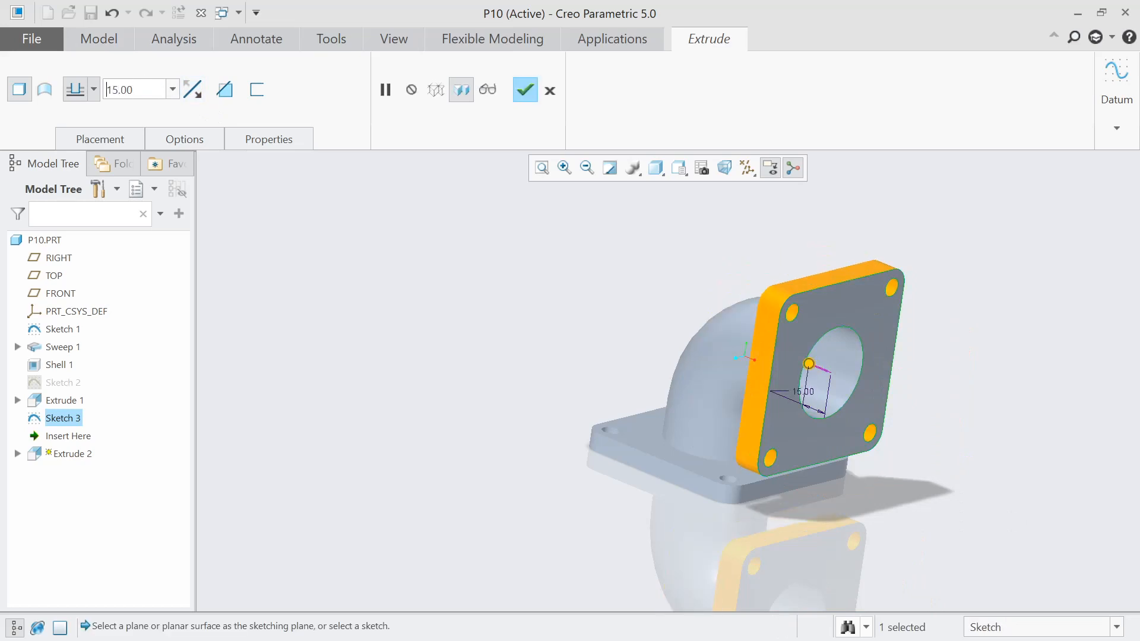
Set the extrusion's second side to Blind with a depth of -5 mm and complete the second flange
click(183, 142)
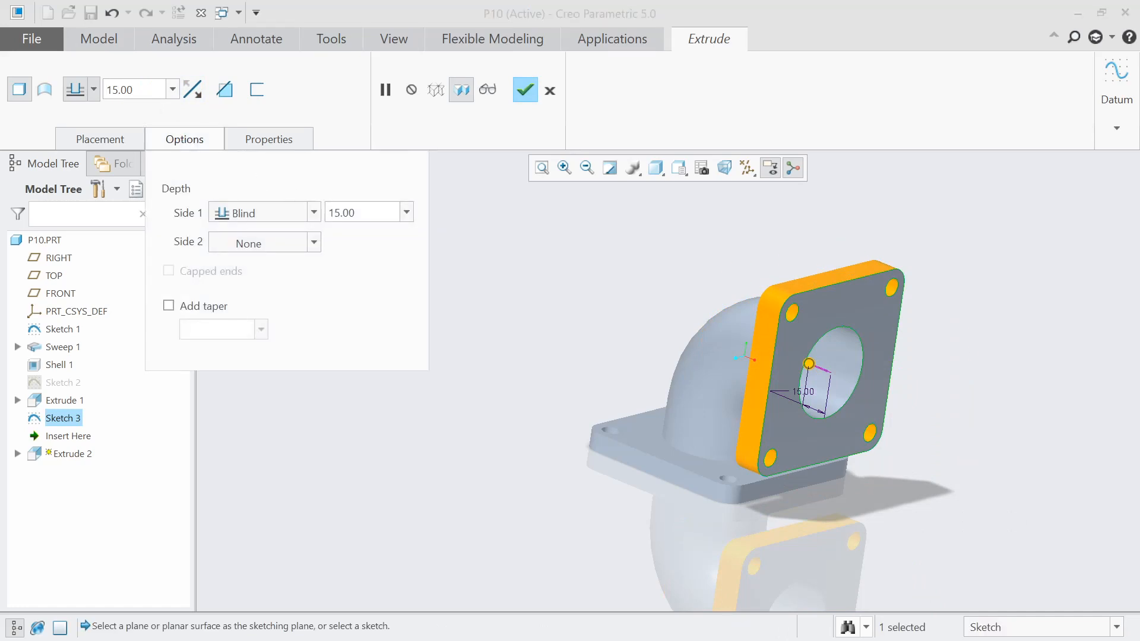
click(313, 242)
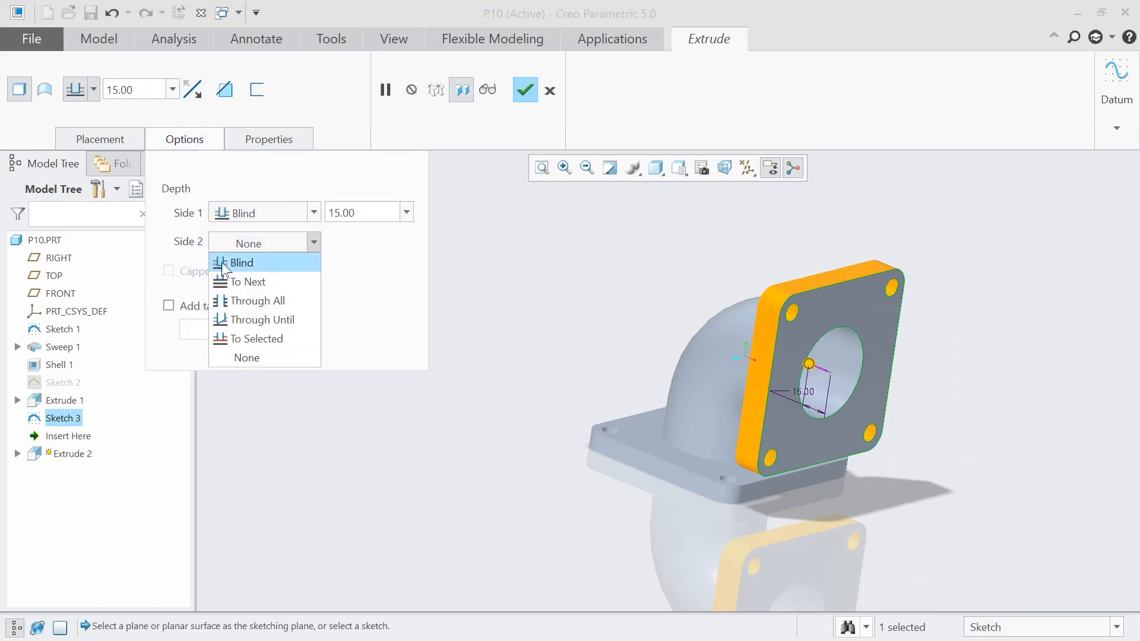
click(224, 263)
click(341, 243)
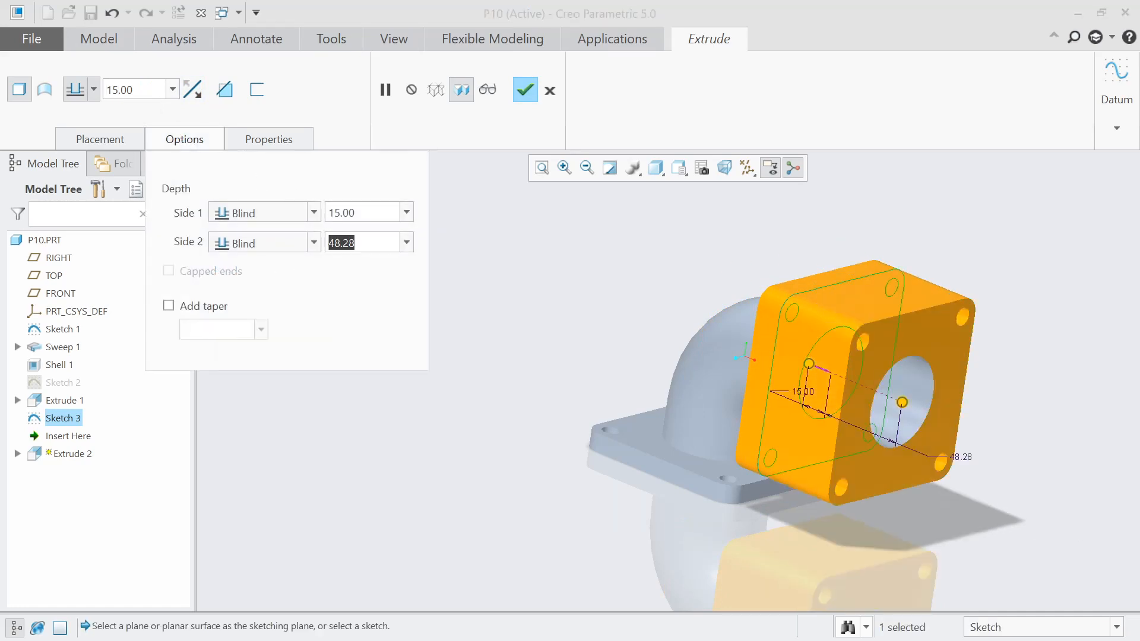
text(-5)
key(Return)
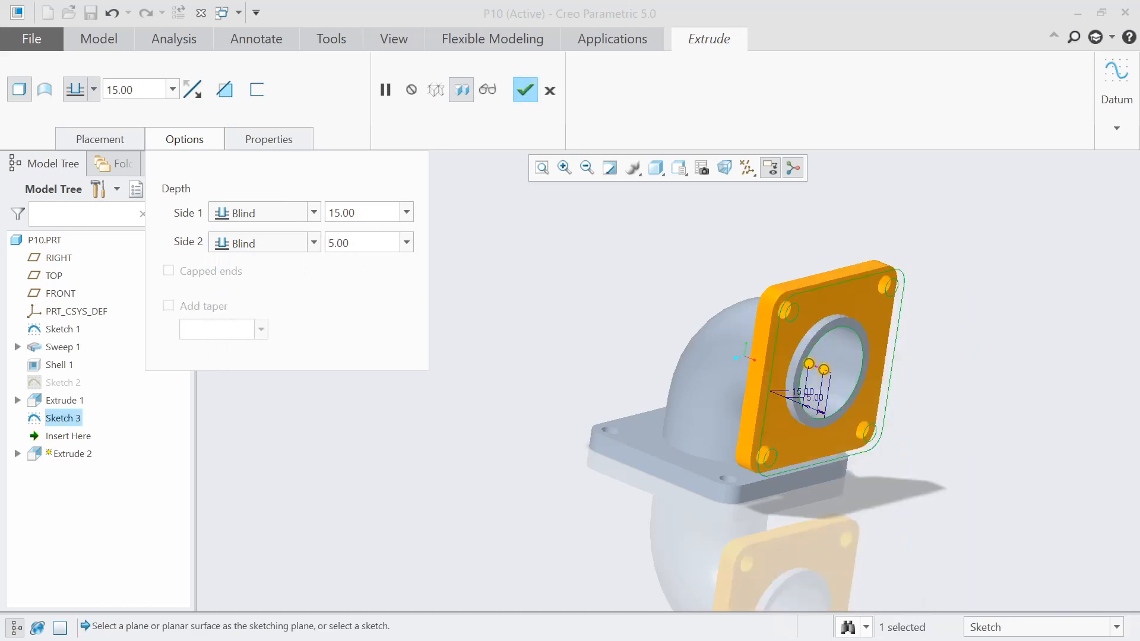
mouse_move(628, 341)
middle_down()
mouse_move(687, 330)
mouse_move(630, 344)
middle_up()
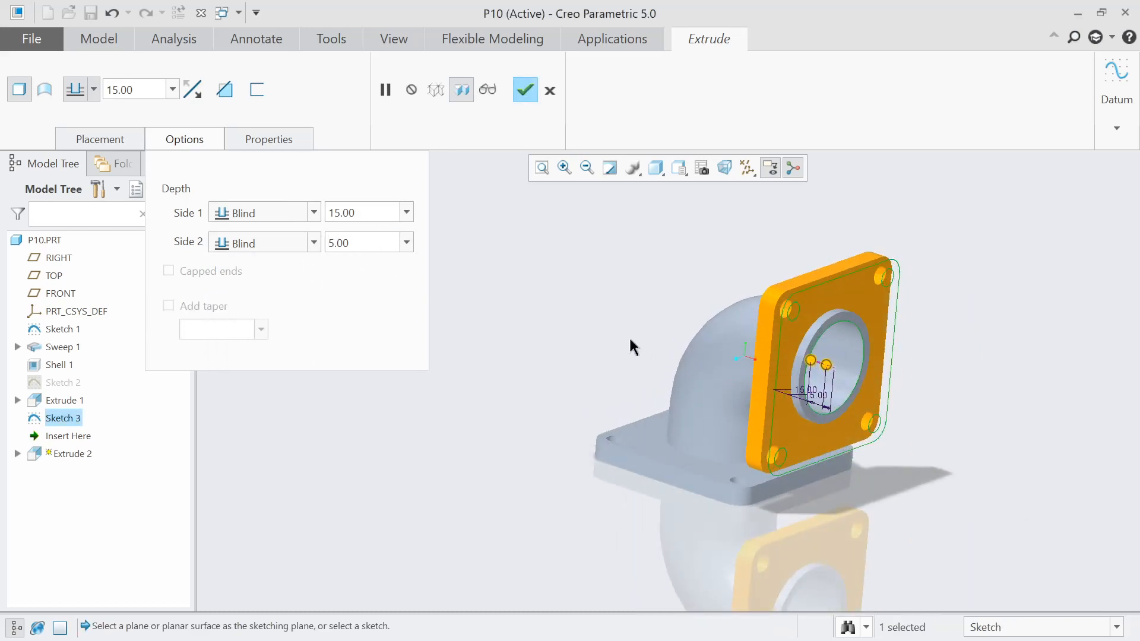
click(524, 92)
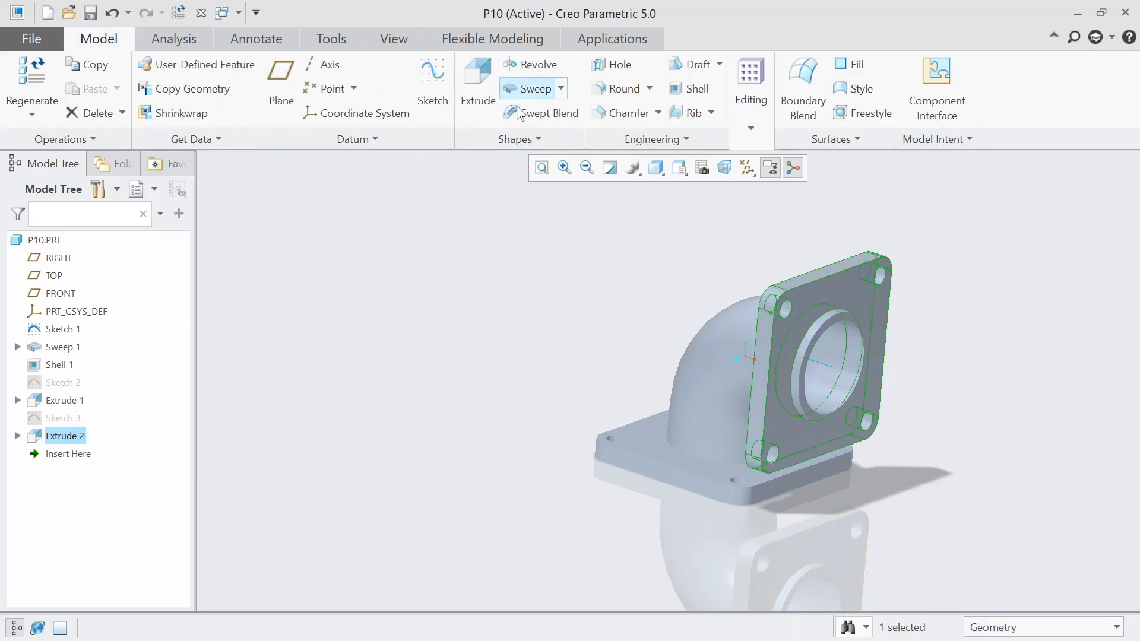
Apply a gold-coloured metal appearance from the std-metals.dmt library to the whole P10 part
mouse_move(532, 339)
middle_down()
mouse_move(430, 311)
mouse_move(560, 330)
mouse_move(514, 347)
middle_up()
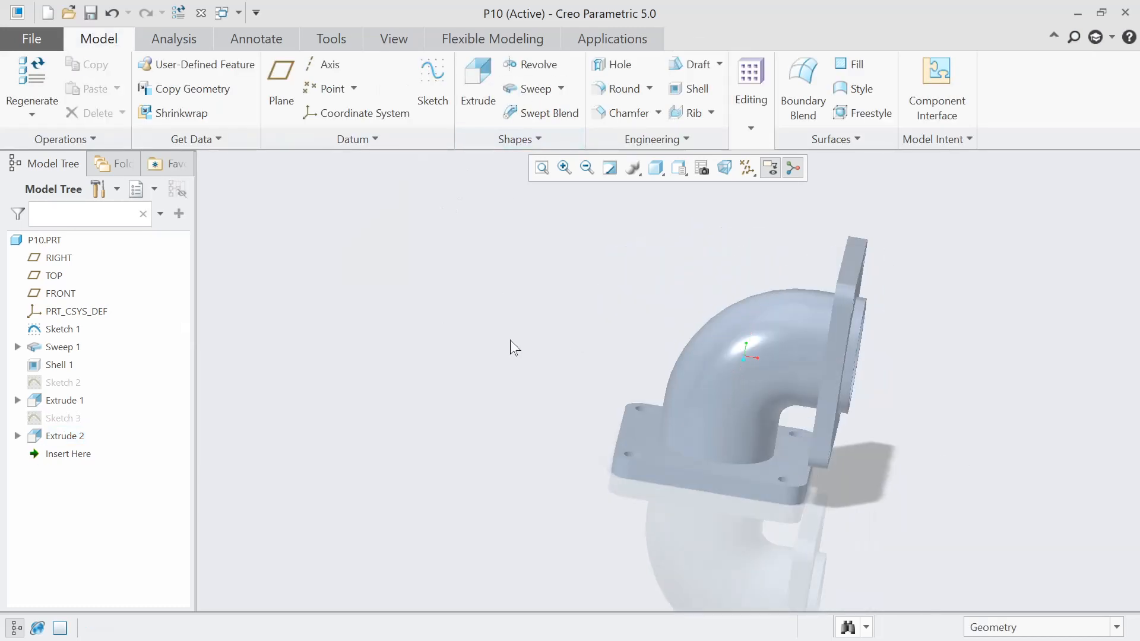
click(25, 244)
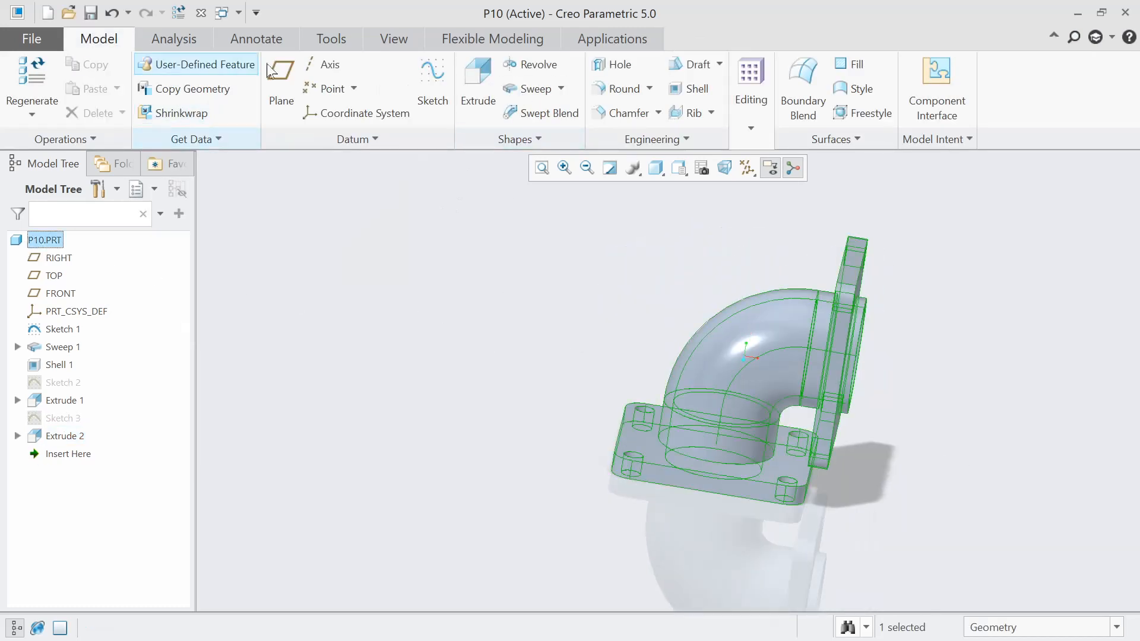
click(398, 41)
click(183, 101)
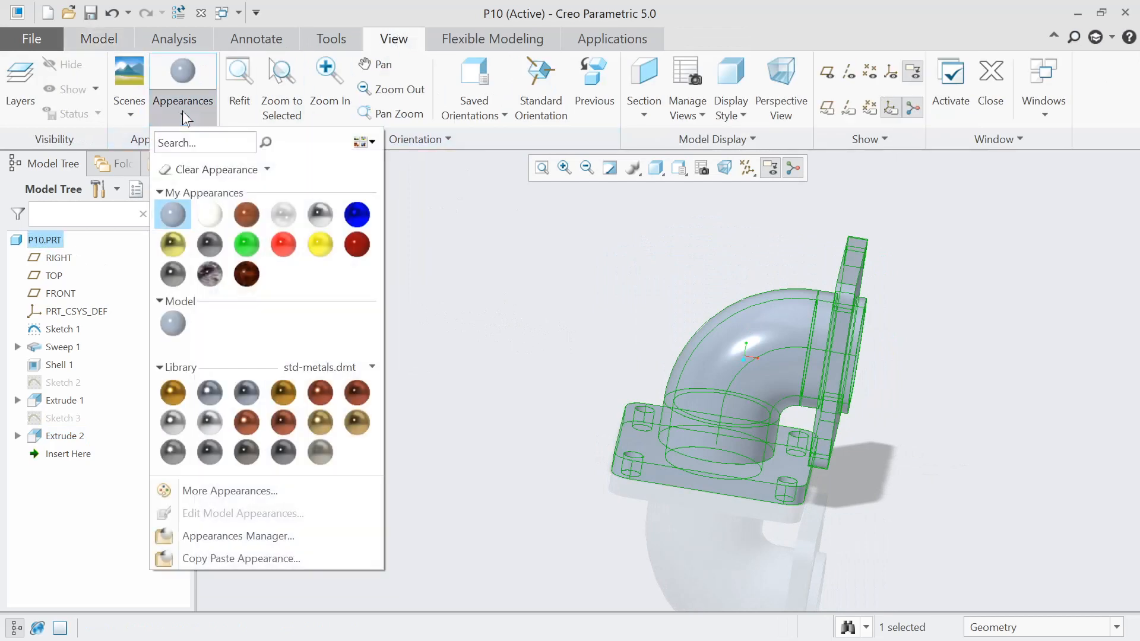
click(282, 391)
Turn on the perspective view and view the finished elbow from the side
click(734, 169)
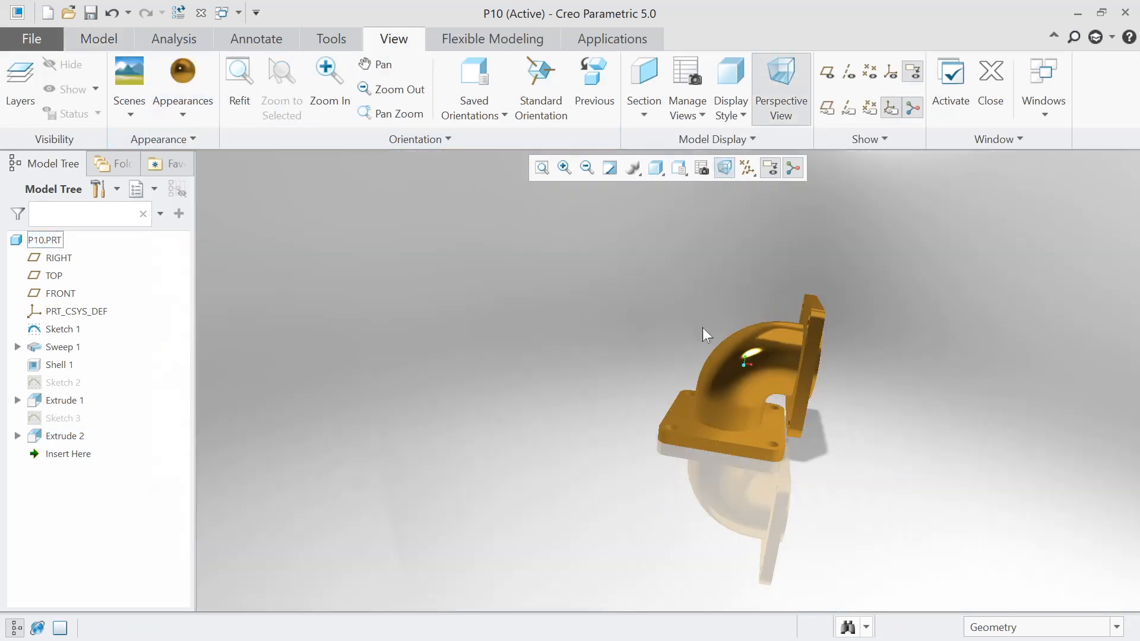
middle_drag(703, 328, 501, 323)
scroll(749, 370, up, 3)
scroll(647, 347, down, 3)
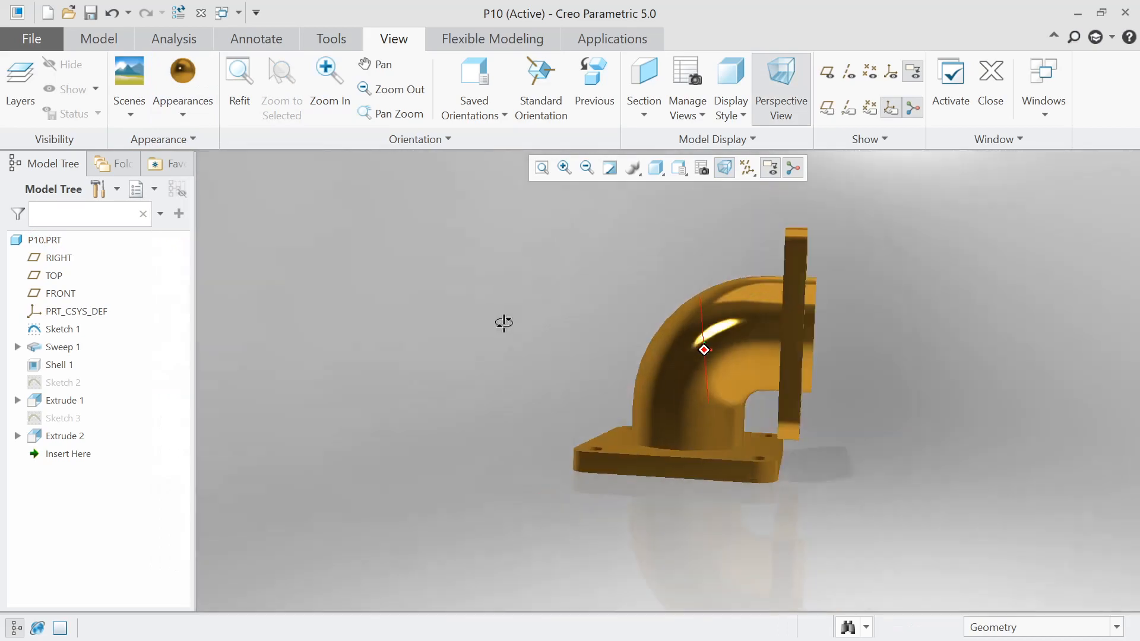